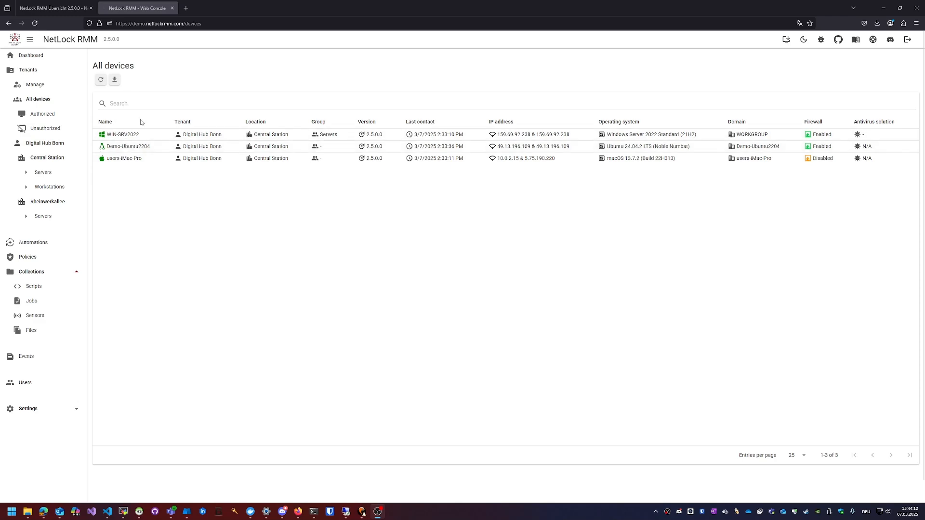
# Open the device information of Demo-Ubuntu2204 and expand the history below its hardware details
pyautogui.click(332, 146)
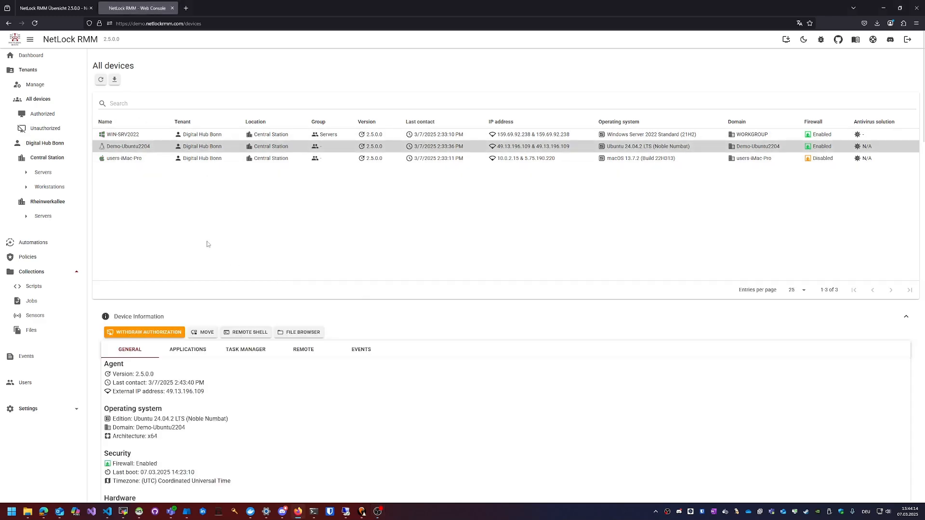
pyautogui.scroll(-4, 176, 223)
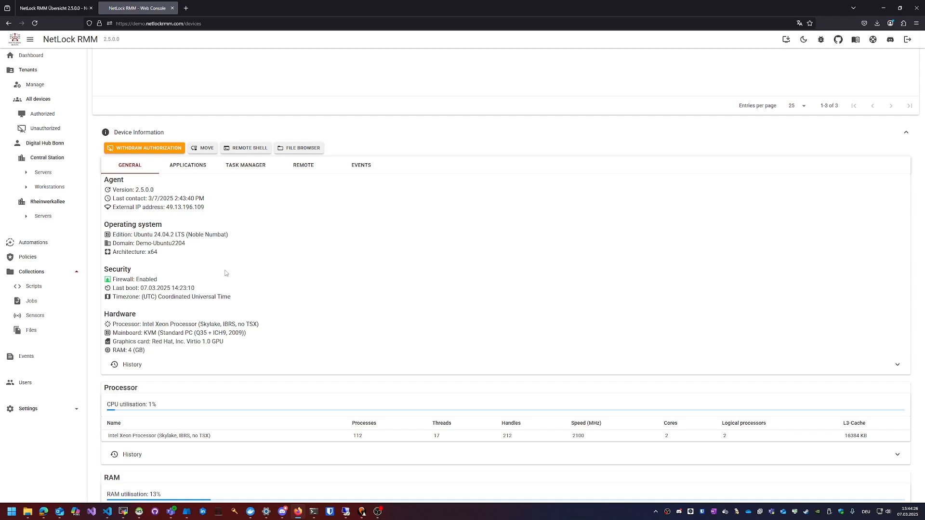
pyautogui.scroll(-2, 223, 273)
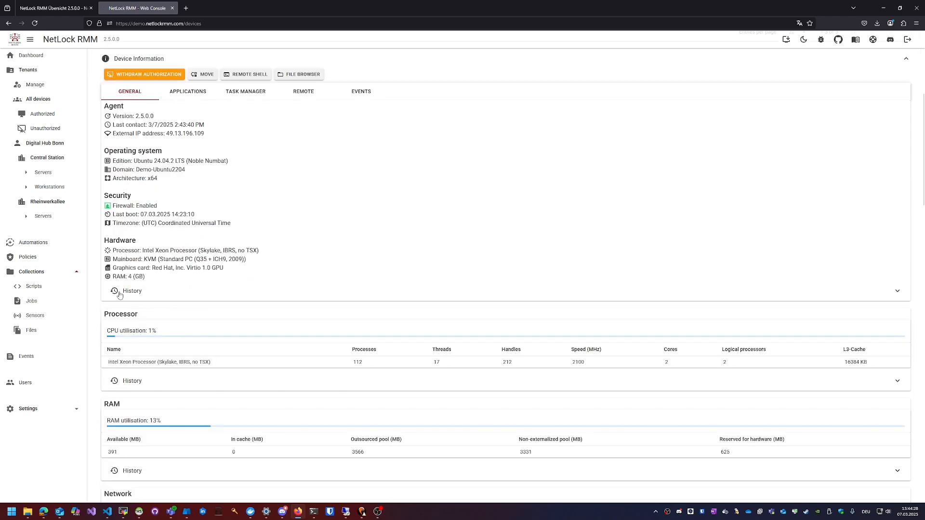
pyautogui.click(129, 291)
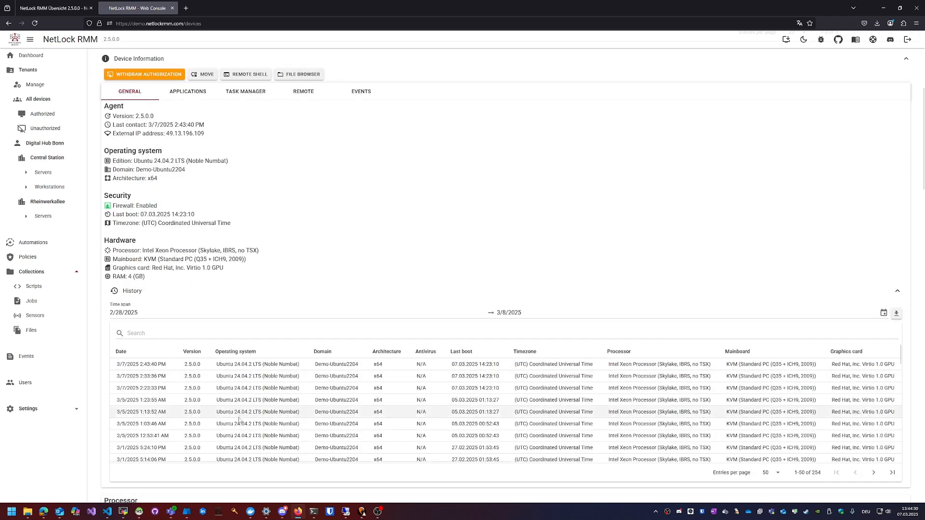
pyautogui.scroll(-5, 177, 273)
pyautogui.scroll(-2, 177, 273)
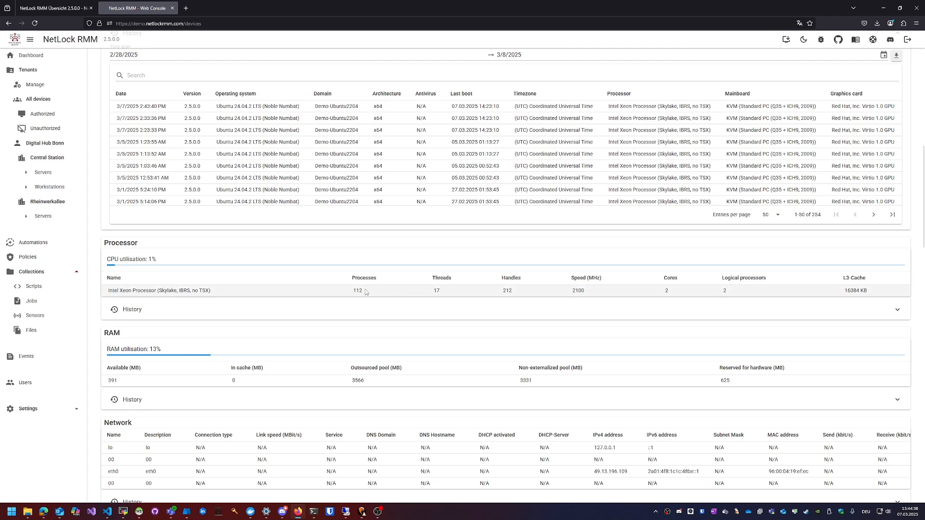
# Examine the device's processor, RAM and network details and its drives, including the root drive "/"
pyautogui.scroll(-2, 130, 308)
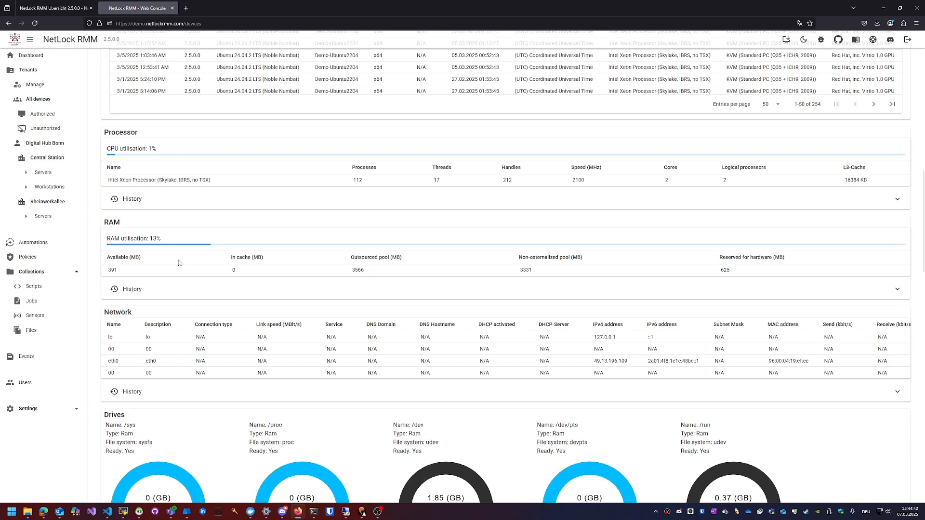
pyautogui.scroll(-2, 197, 249)
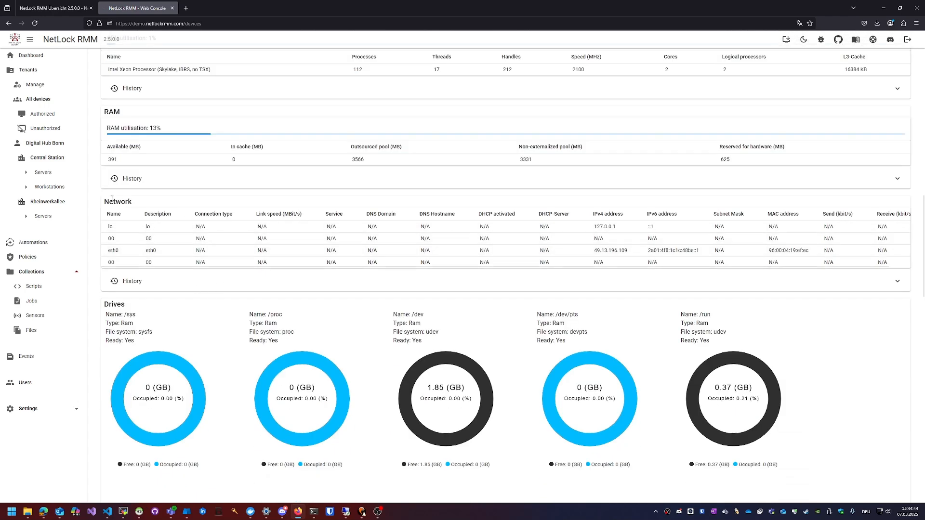
pyautogui.scroll(-1, 675, 250)
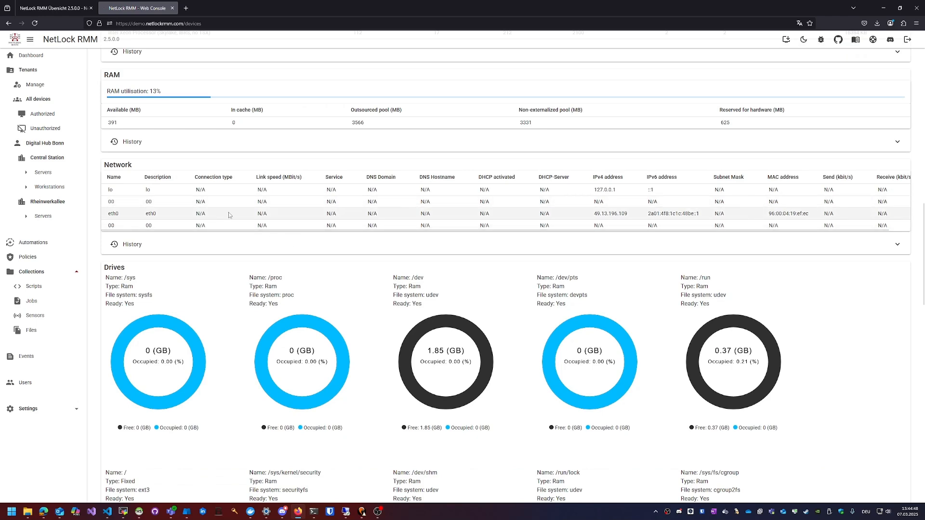
pyautogui.scroll(-3, 146, 274)
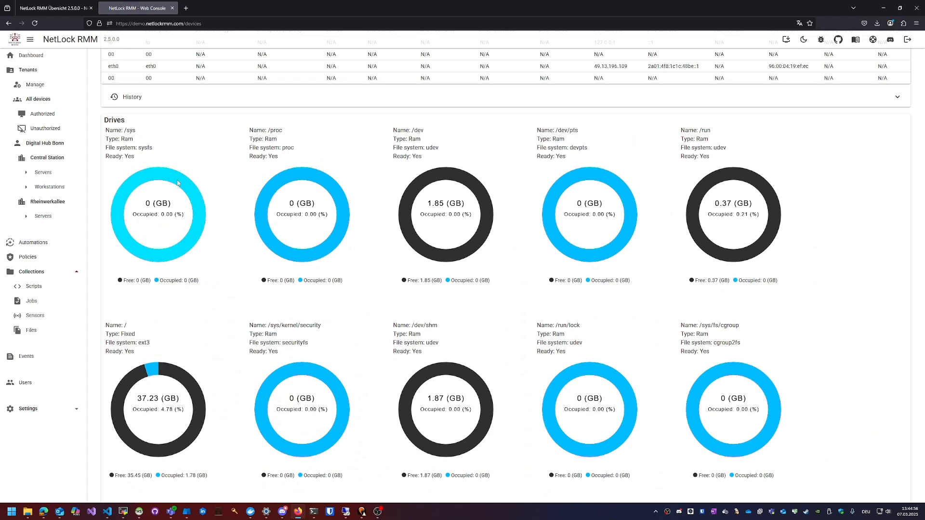
pyautogui.scroll(-4, 178, 184)
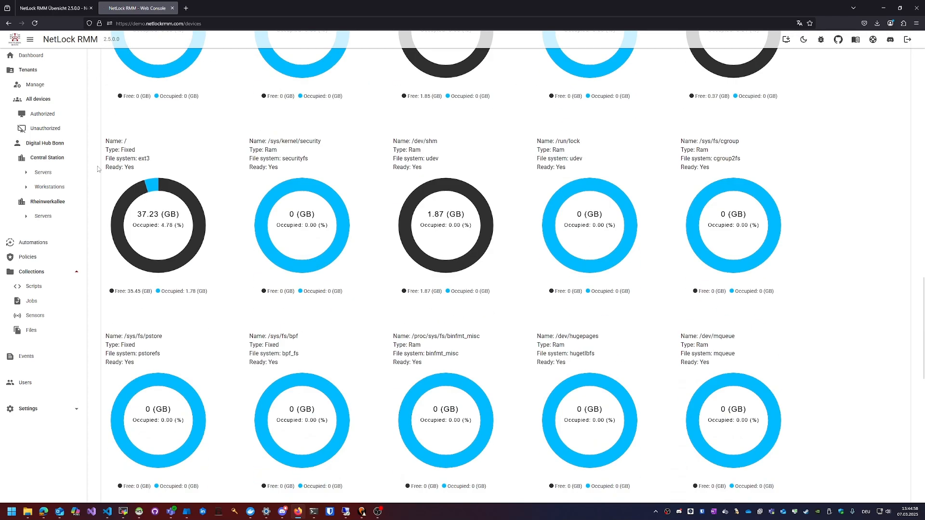
pyautogui.moveTo(127, 141); pyautogui.dragTo(105, 141)
pyautogui.click(194, 132)
# Expand the drives history and review the drives recorded in the 3/1/2025 4:53:58 PM entry
pyautogui.scroll(-15, 167, 319)
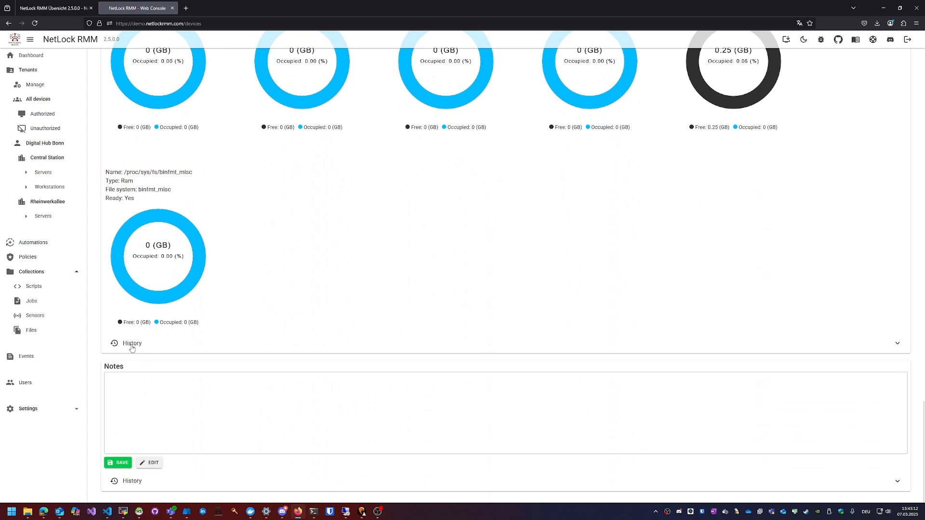
pyautogui.click(122, 344)
pyautogui.scroll(-3, 118, 318)
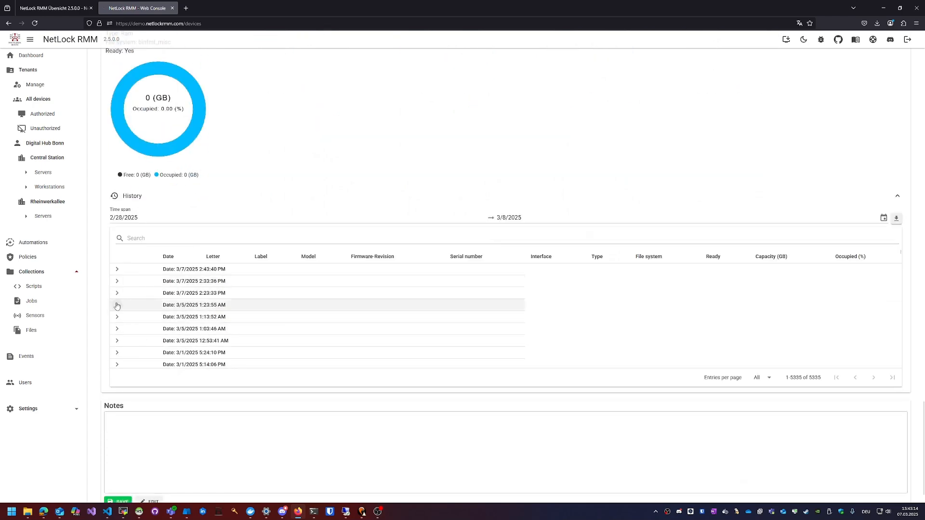
pyautogui.scroll(-2, 118, 347)
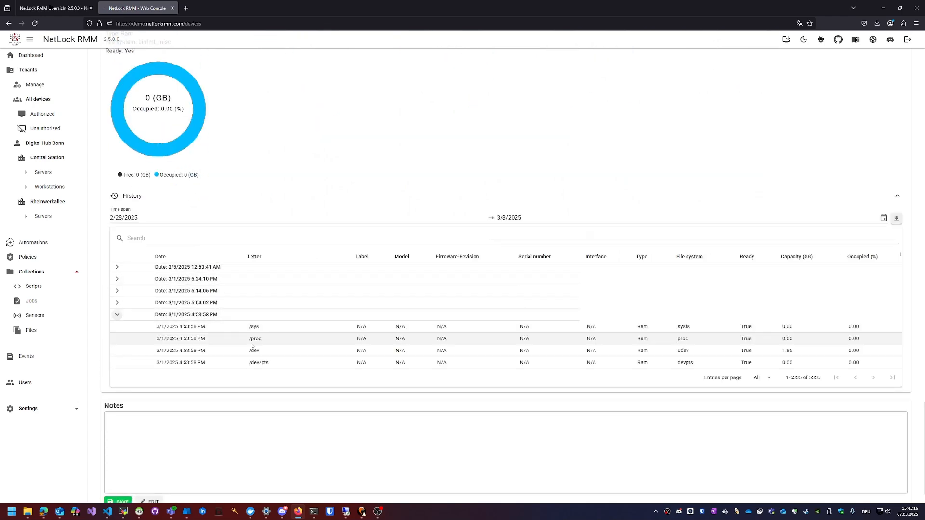
pyautogui.scroll(-1, 424, 330)
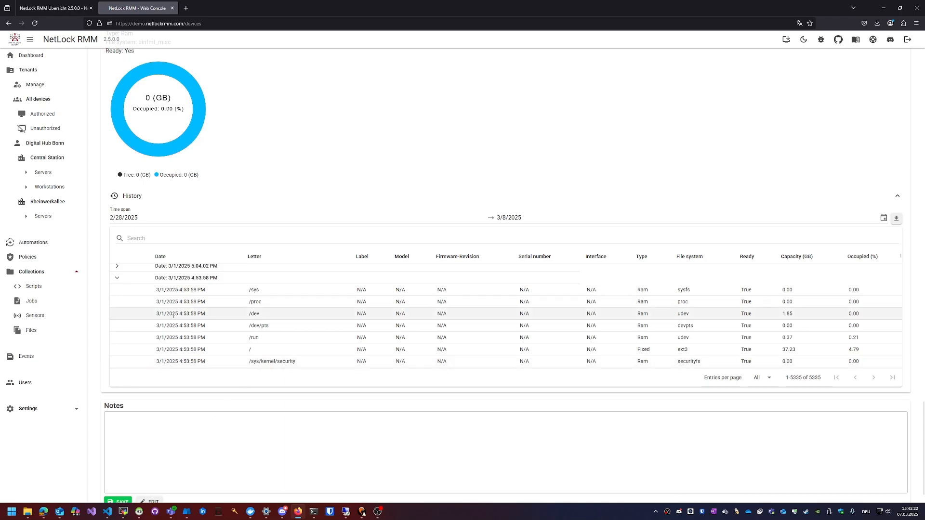
pyautogui.scroll(5, 314, 408)
pyautogui.scroll(20, 314, 406)
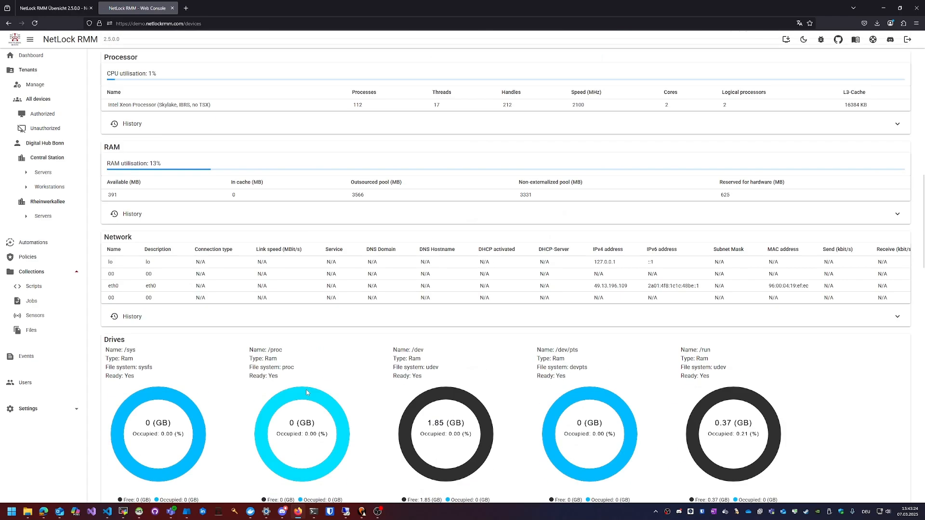
# Search the device's installed applications for "nano" and check its uninstall command
pyautogui.click(188, 349)
pyautogui.scroll(-4, 178, 144)
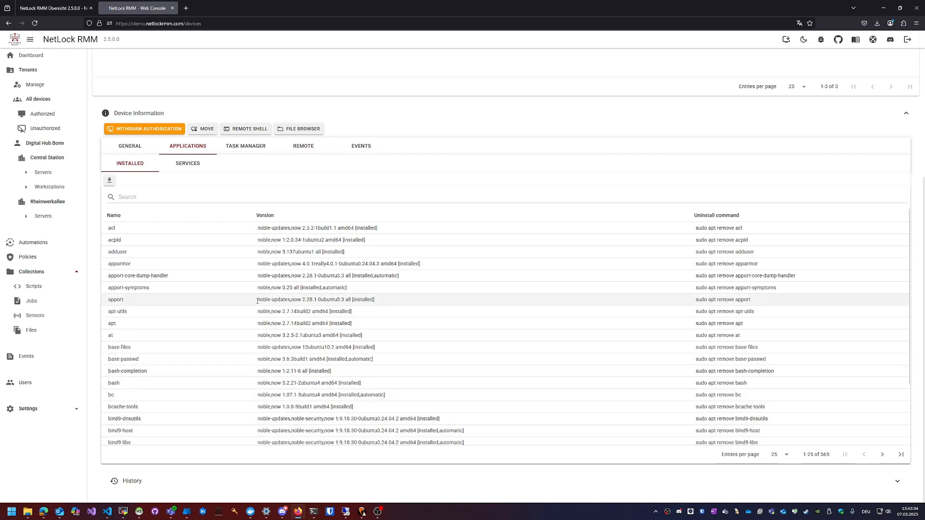
pyautogui.click(159, 194)
pyautogui.write('nano')
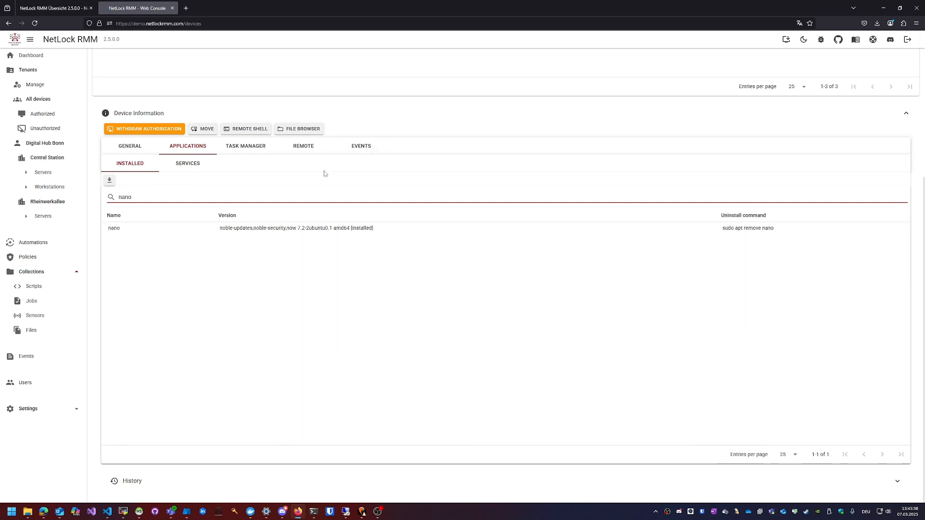
pyautogui.moveTo(722, 229); pyautogui.dragTo(776, 233)
pyautogui.click(680, 284)
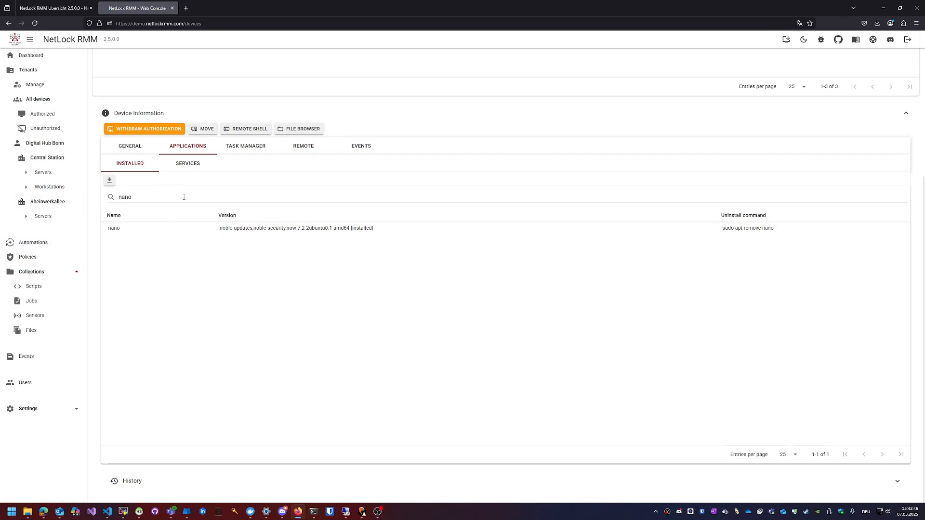
# Select apparmor.service among the device's services and the NetLock_RMM_Age process with PID 754 in its task manager
pyautogui.click(184, 166)
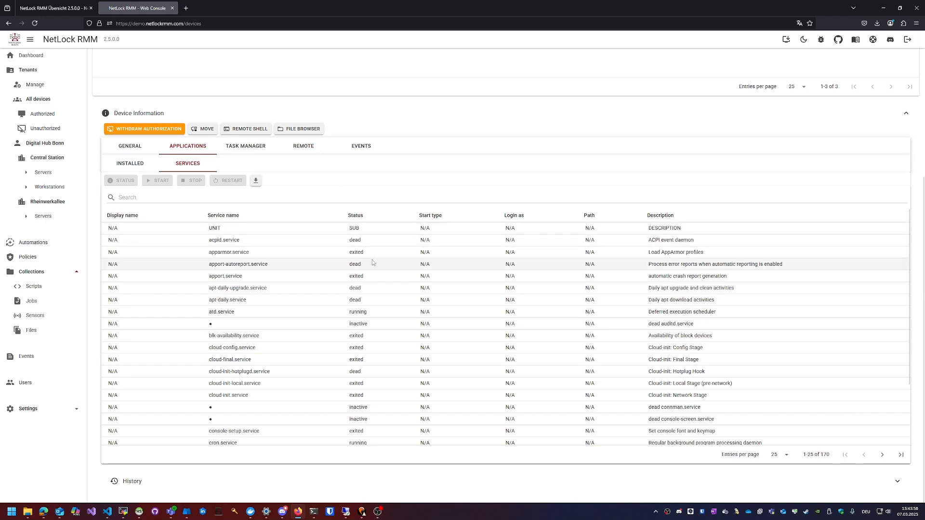
pyautogui.click(263, 252)
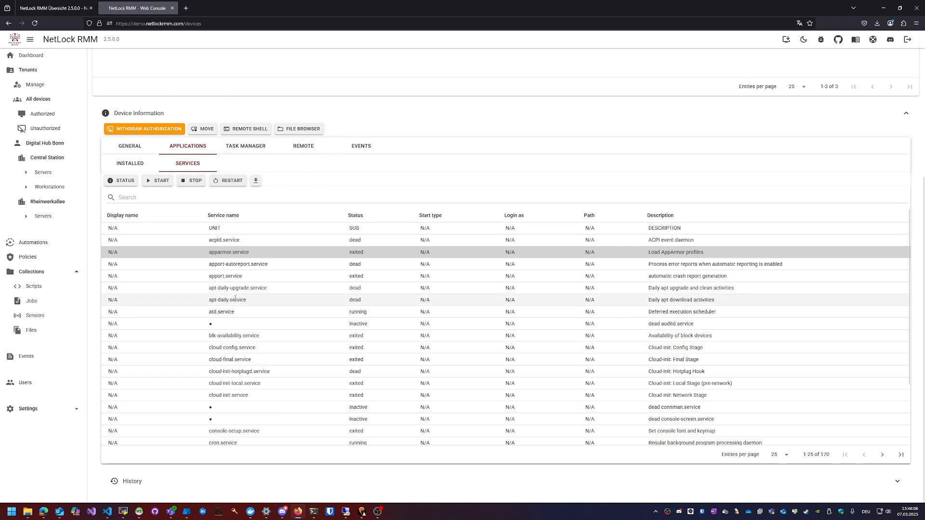
pyautogui.click(230, 146)
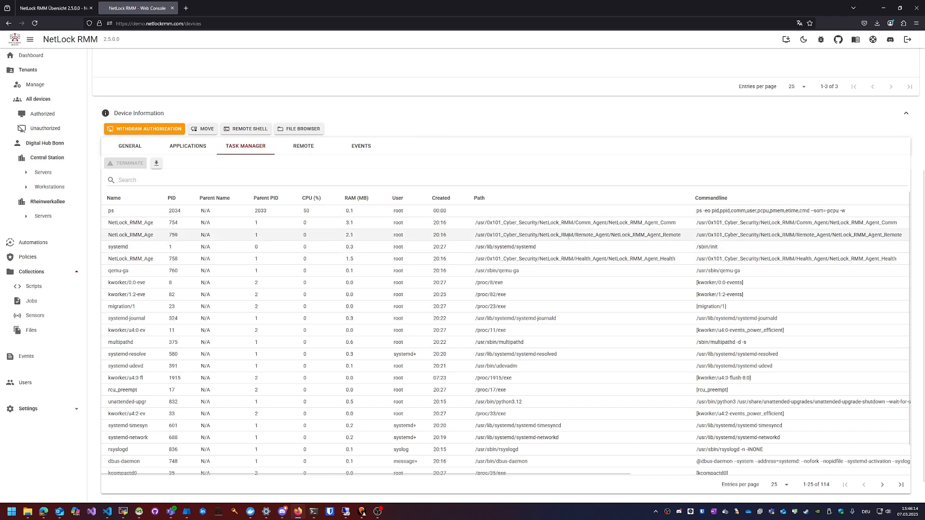
pyautogui.click(136, 224)
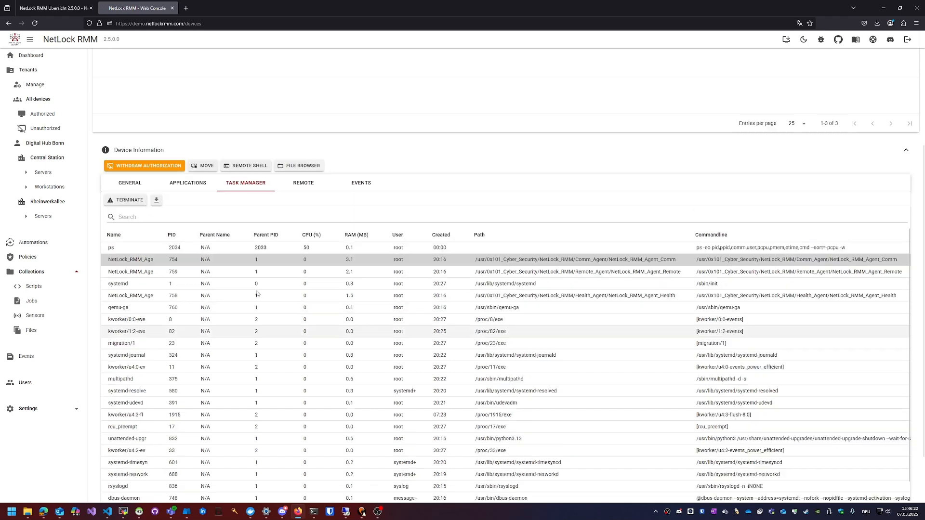
# Open a remote shell to Demo-Ubuntu2204 with the prefilled login details and execute "ls /home"
pyautogui.click(302, 185)
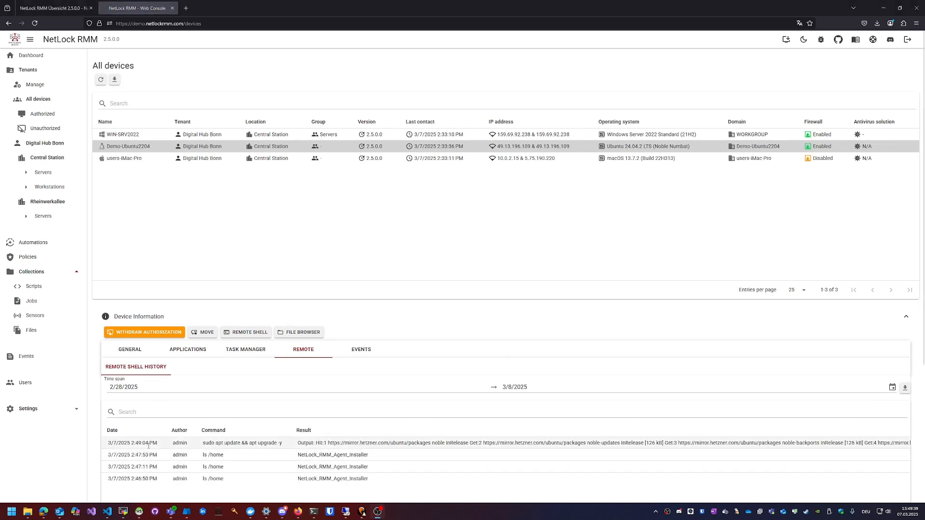
pyautogui.click(244, 333)
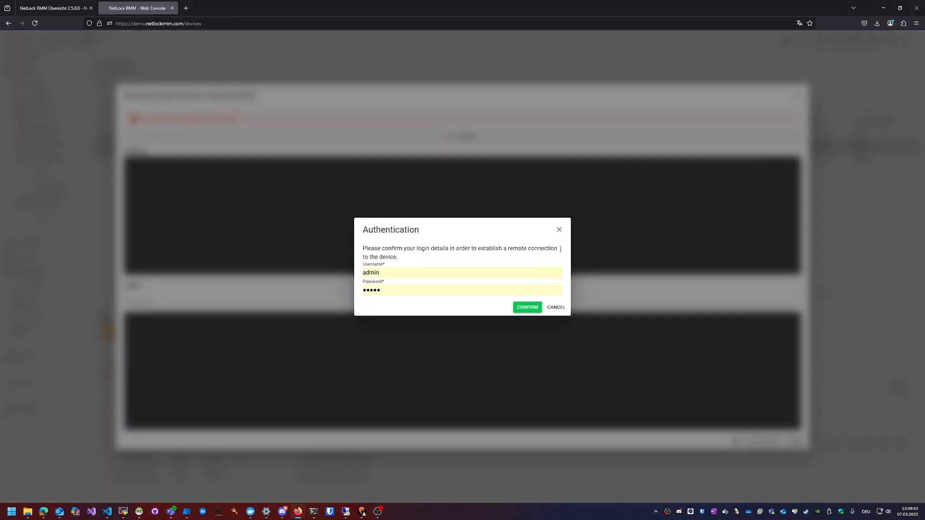
pyautogui.click(527, 307)
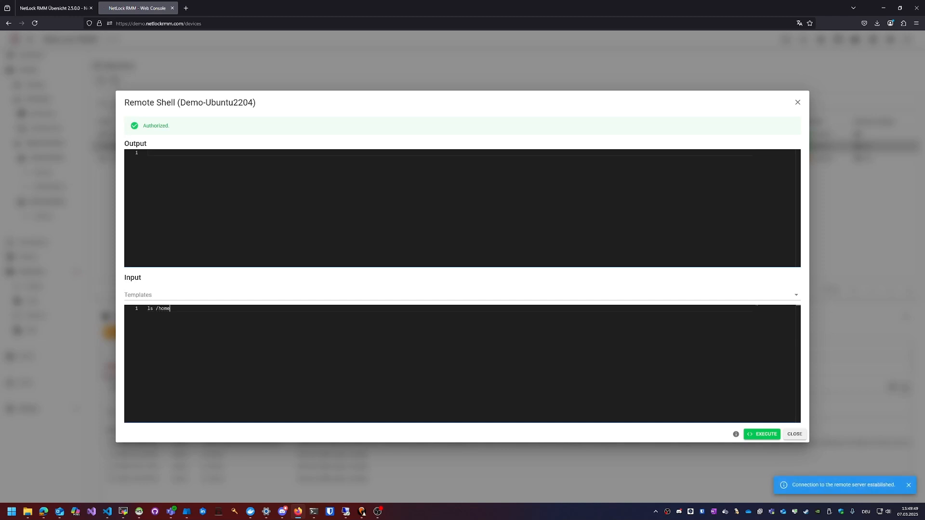
pyautogui.press('Return')
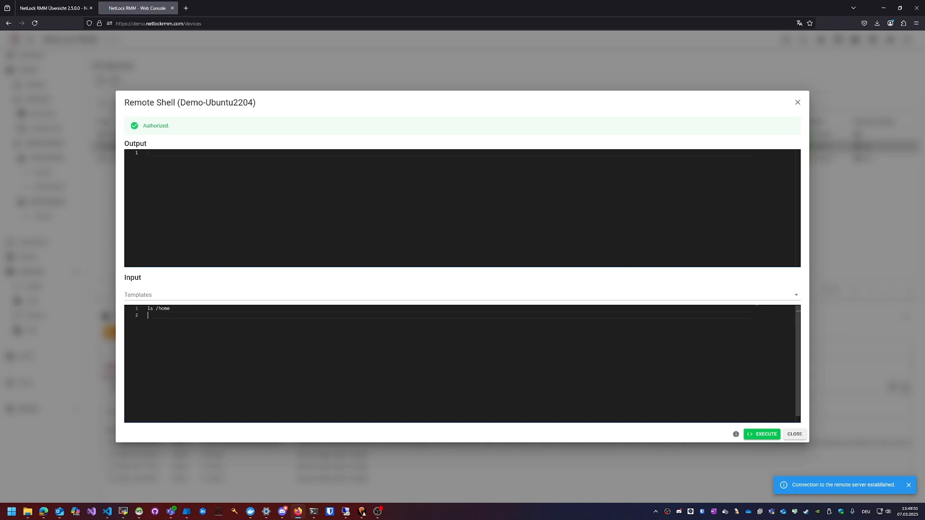
pyautogui.doubleClick(189, 160)
pyautogui.click(166, 164)
pyautogui.doubleClick(175, 160)
pyautogui.click(241, 194)
# Change the remote shell command to "ls /", execute it, review the directory listing and close the shell
pyautogui.click(274, 331)
pyautogui.press('BackSpace')
pyautogui.press('BackSpace')
pyautogui.press('BackSpace')
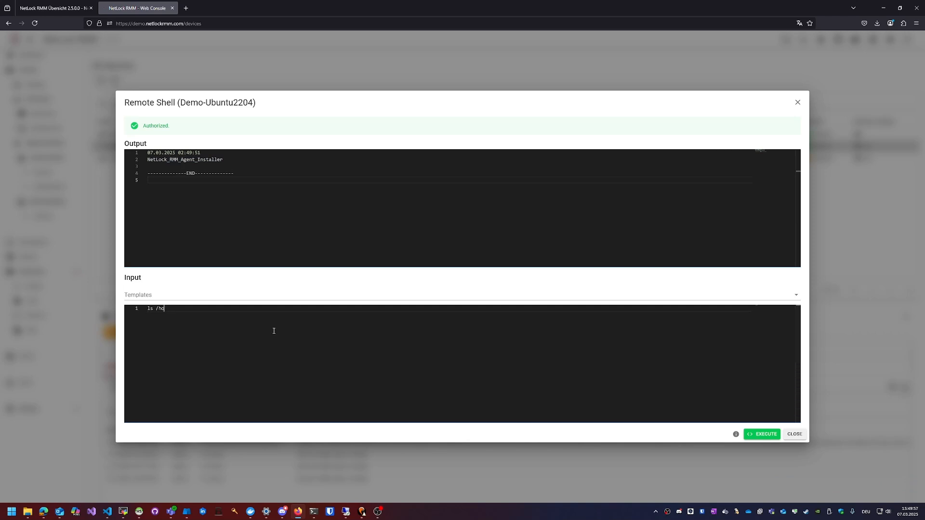
pyautogui.press('Return')
pyautogui.scroll(-3, 247, 159)
pyautogui.scroll(3, 216, 246)
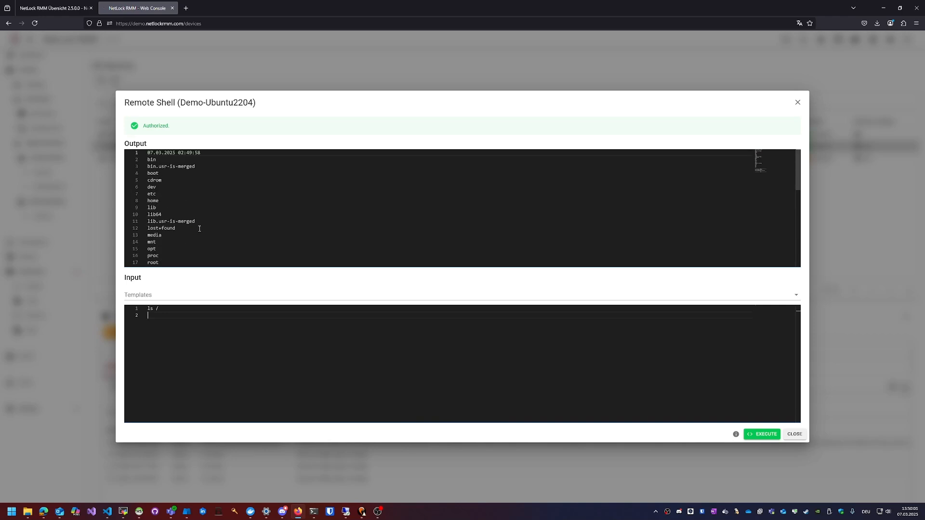
pyautogui.scroll(-3, 341, 192)
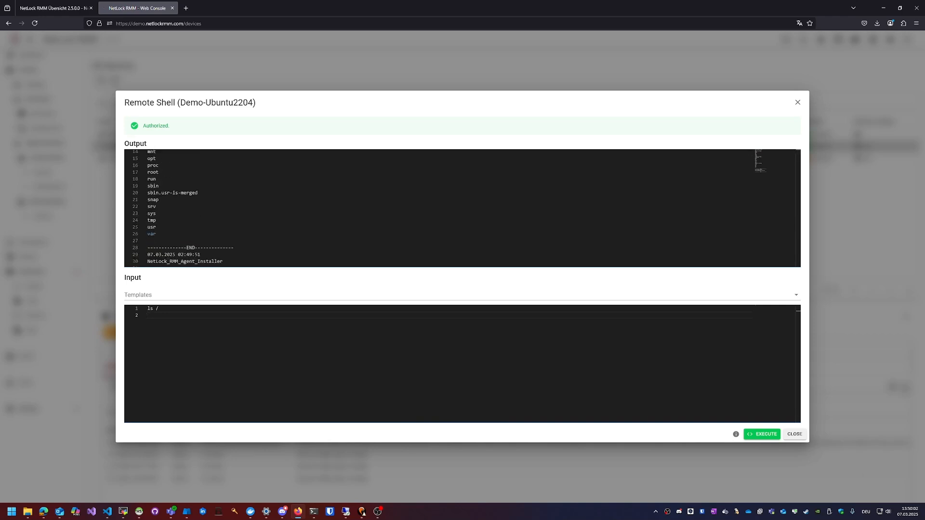
pyautogui.hotkey('ctrl', 'a')
pyautogui.click(795, 434)
# Review the full result of "sudo apt update && apt upgrade -y" from the remote shell history, then close it
pyautogui.scroll(-1, 168, 387)
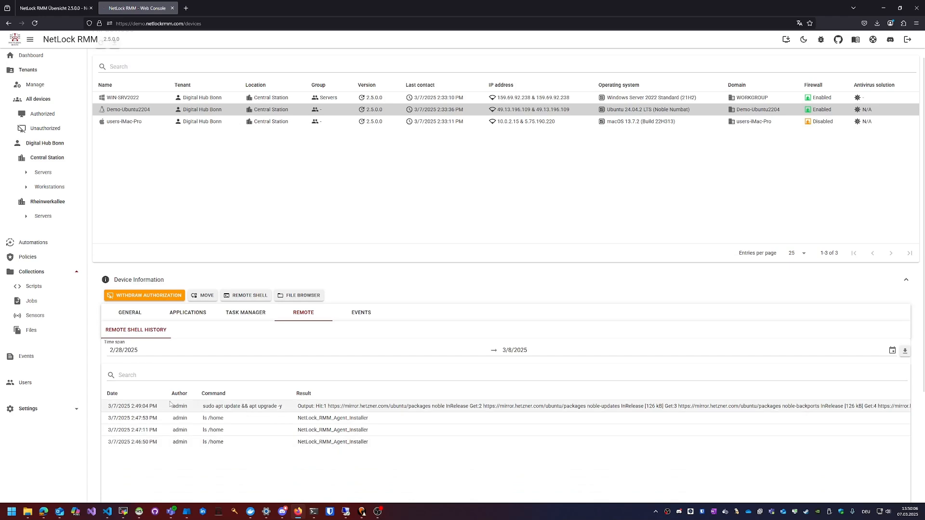
pyautogui.click(197, 409)
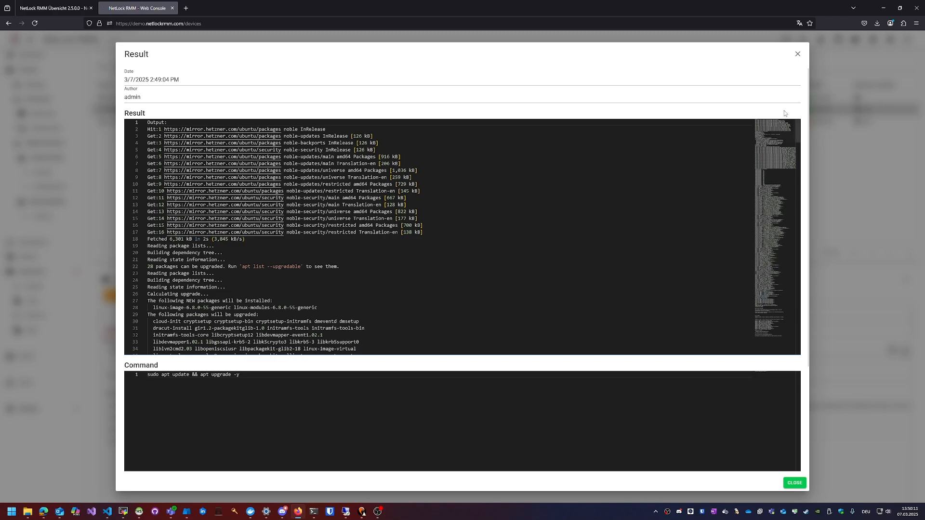
pyautogui.click(771, 192)
pyautogui.moveTo(771, 192); pyautogui.dragTo(766, 330)
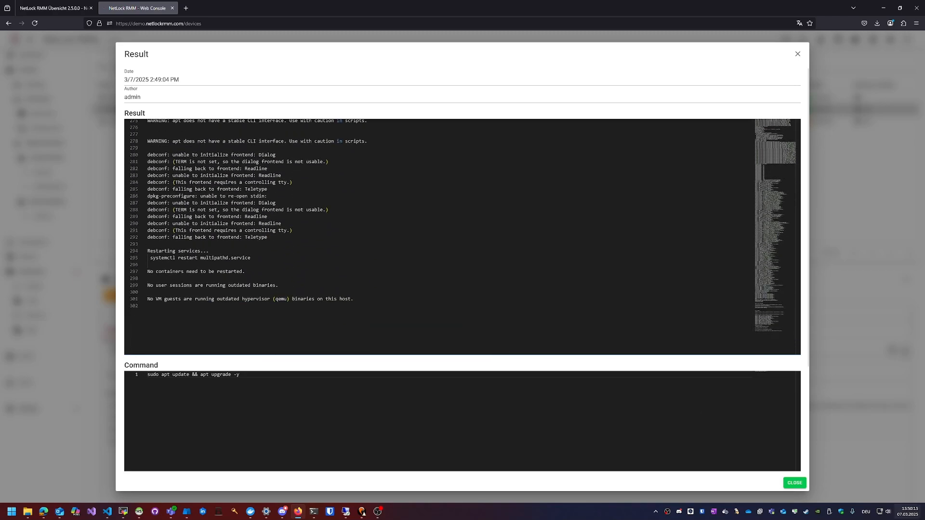
pyautogui.click(795, 482)
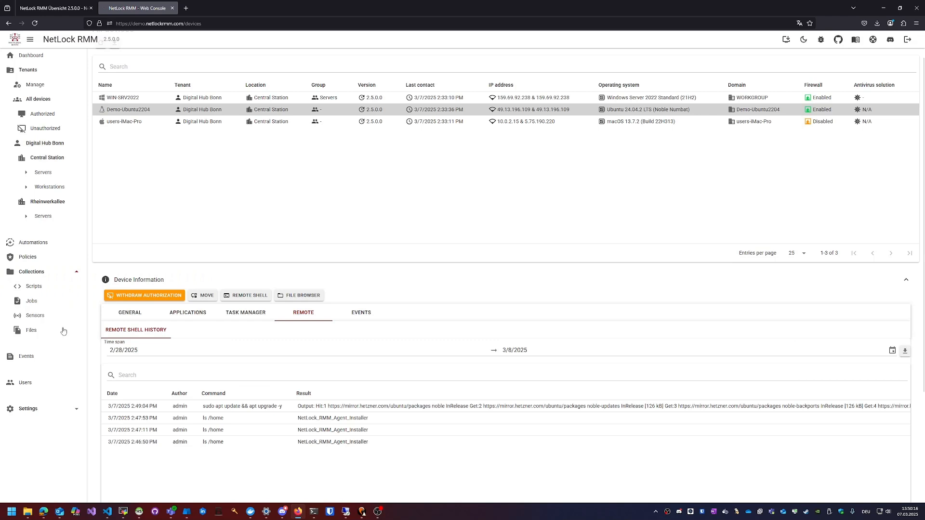
# Open the file browser for Demo-Ubuntu2204 with the prefilled login details and switch the drive to "/"
pyautogui.click(289, 299)
pyautogui.click(527, 307)
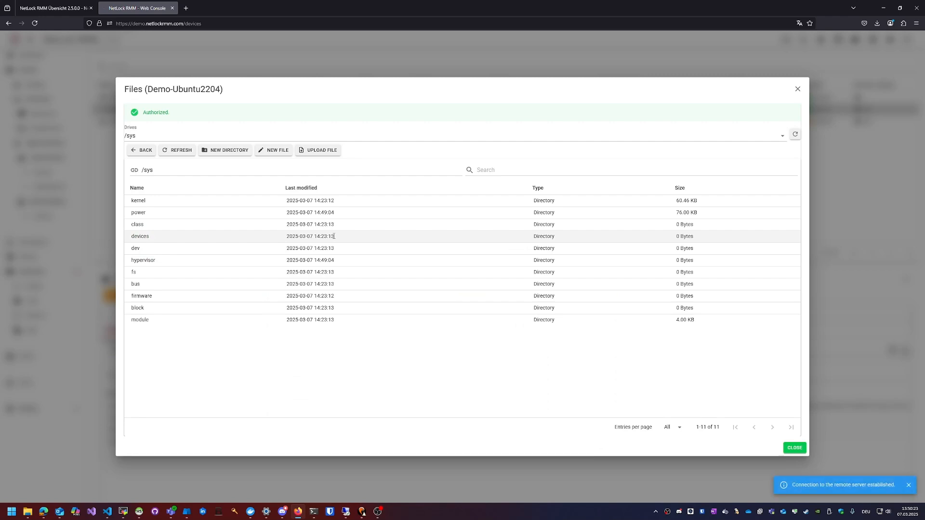
pyautogui.click(137, 137)
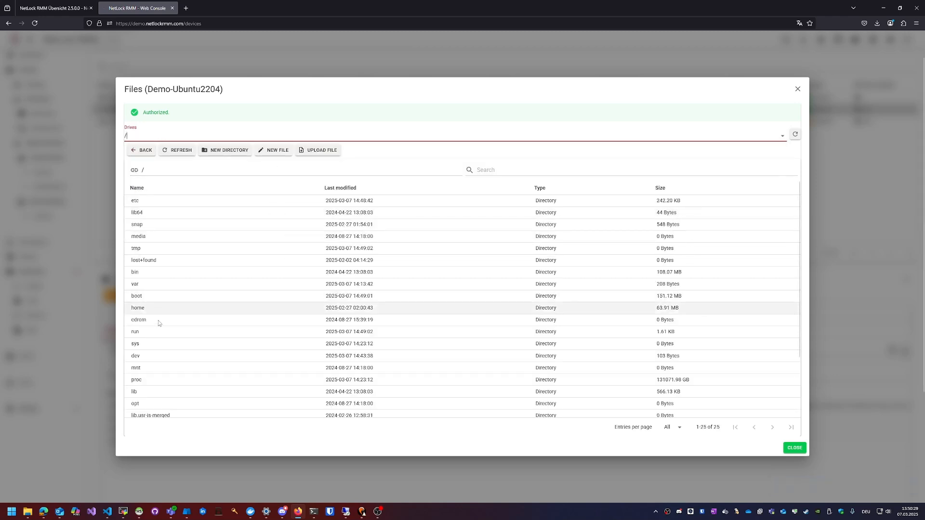
# Open the /home directory, download the NetLock_RMM_Agent_Installer file and review the other file actions offered for it
pyautogui.doubleClick(145, 310)
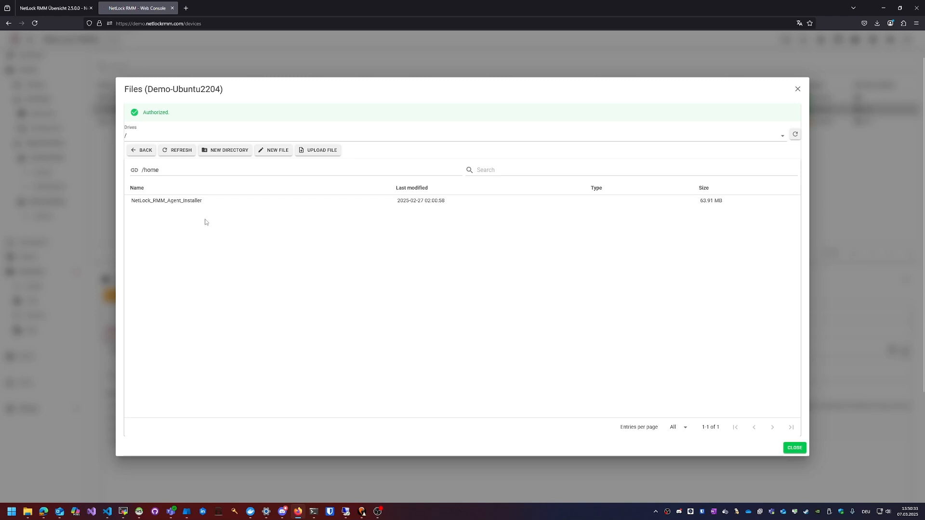
pyautogui.rightClick(168, 204)
pyautogui.click(145, 217)
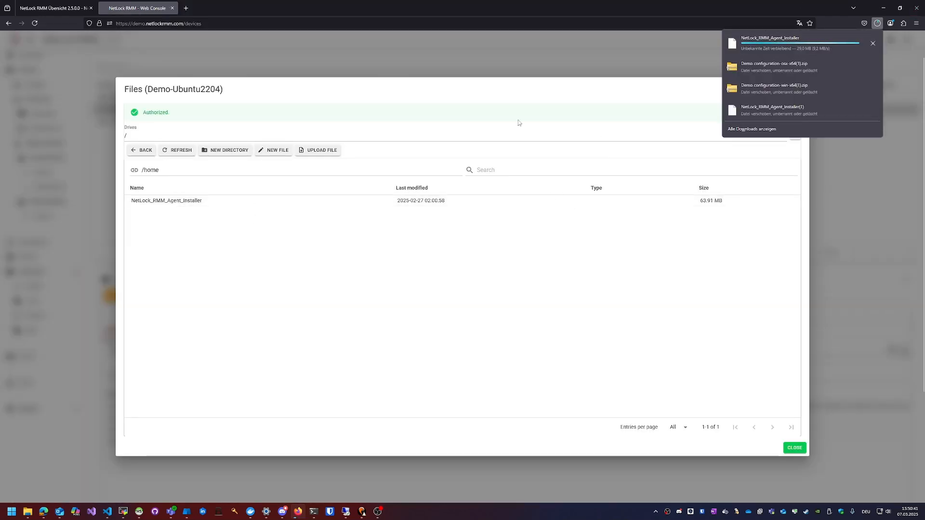
pyautogui.click(261, 248)
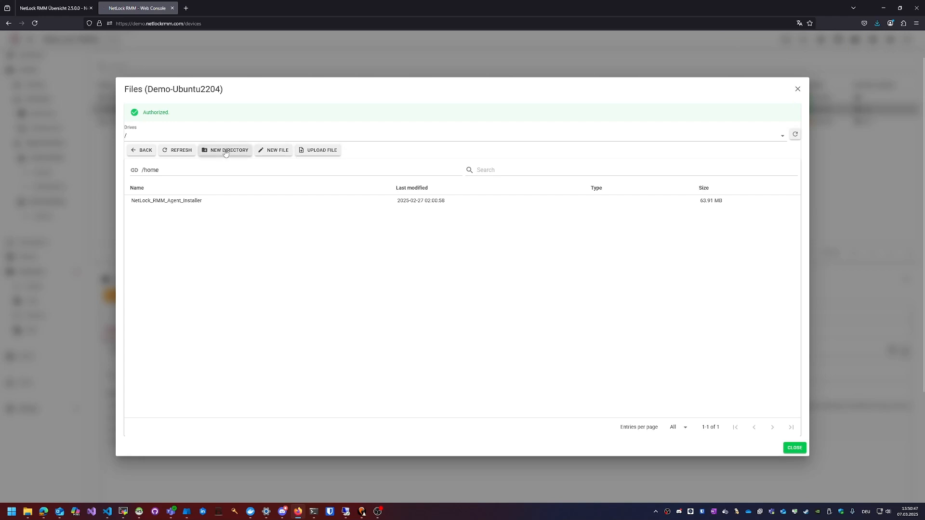
pyautogui.rightClick(154, 205)
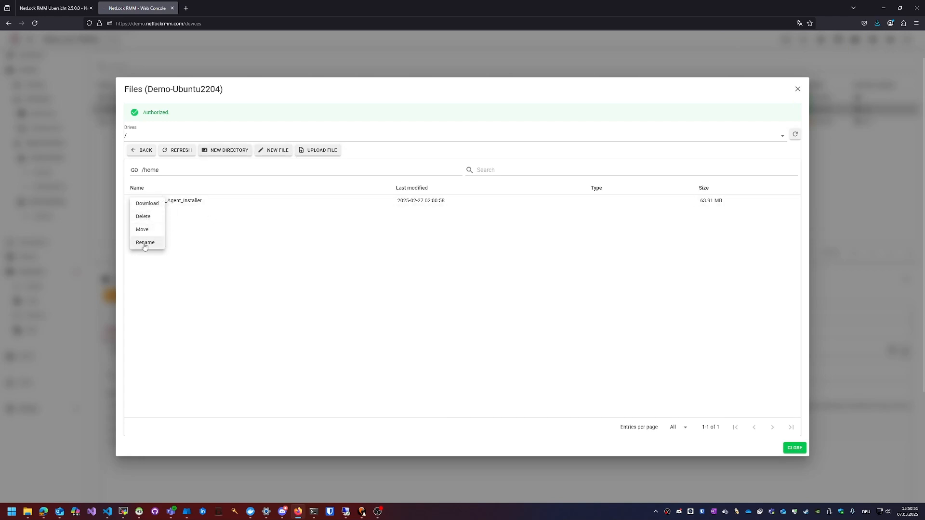
pyautogui.click(351, 248)
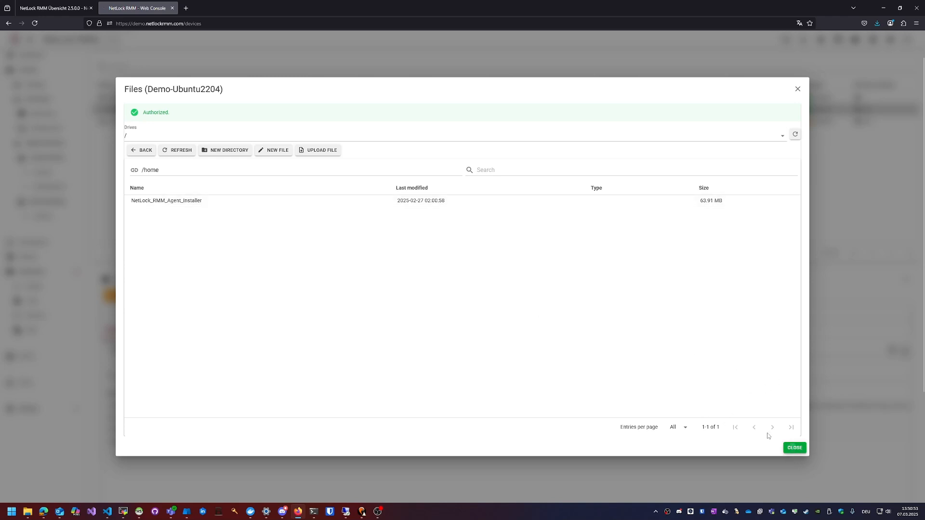
# Close the file browser and view the events and the general information of Demo-Ubuntu2204
pyautogui.click(794, 448)
pyautogui.click(383, 321)
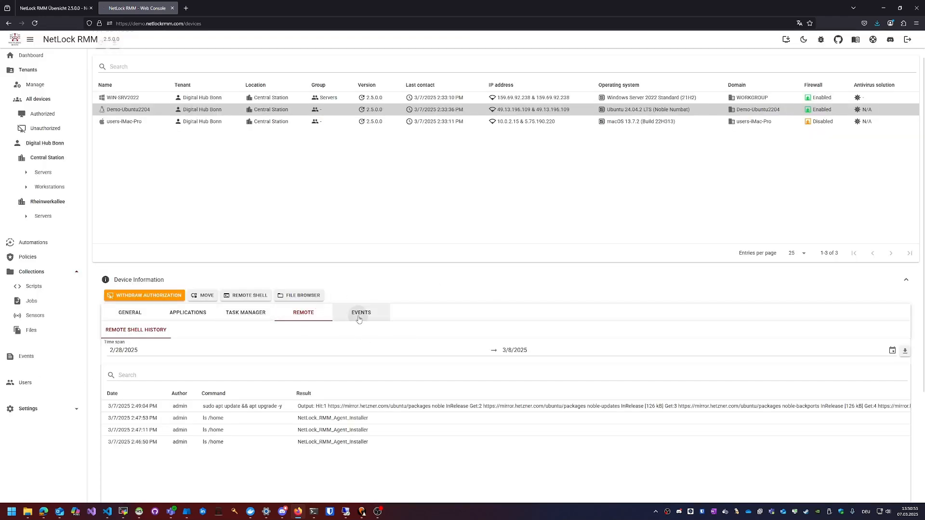
pyautogui.click(134, 319)
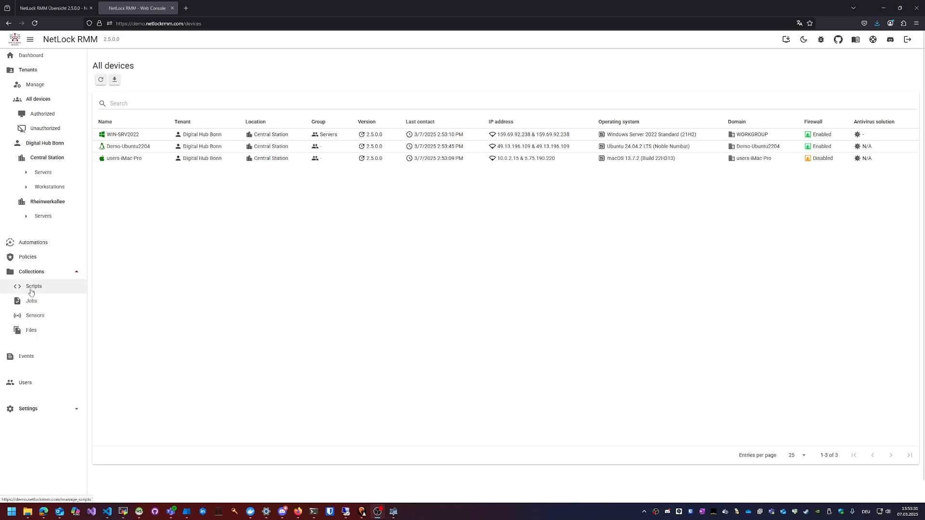
# Review the settings and Bash code of the Linux Update Script in the scripts collection, then close it without changes
pyautogui.click(32, 291)
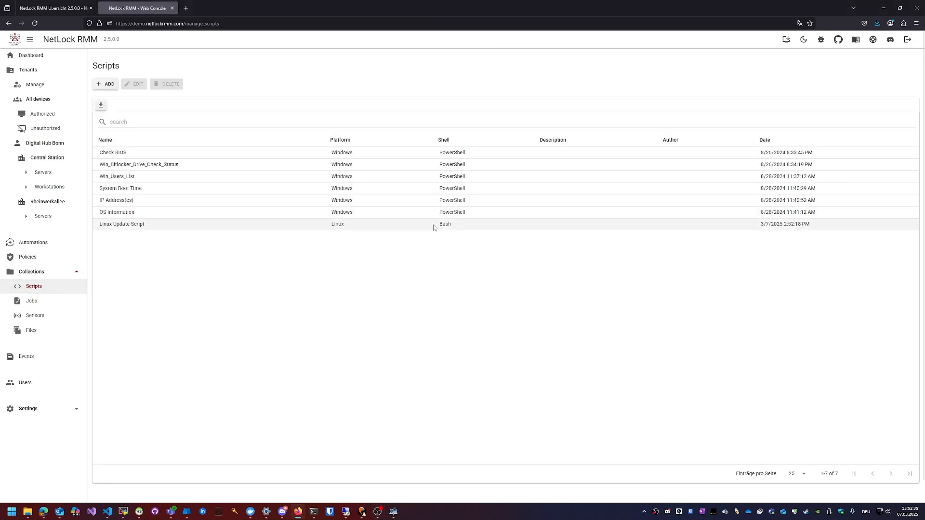
pyautogui.doubleClick(398, 226)
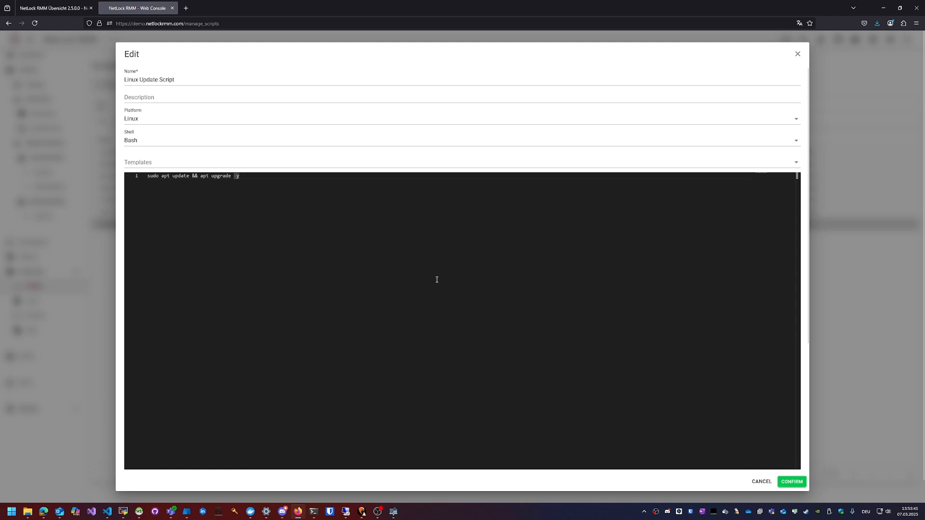
pyautogui.click(872, 288)
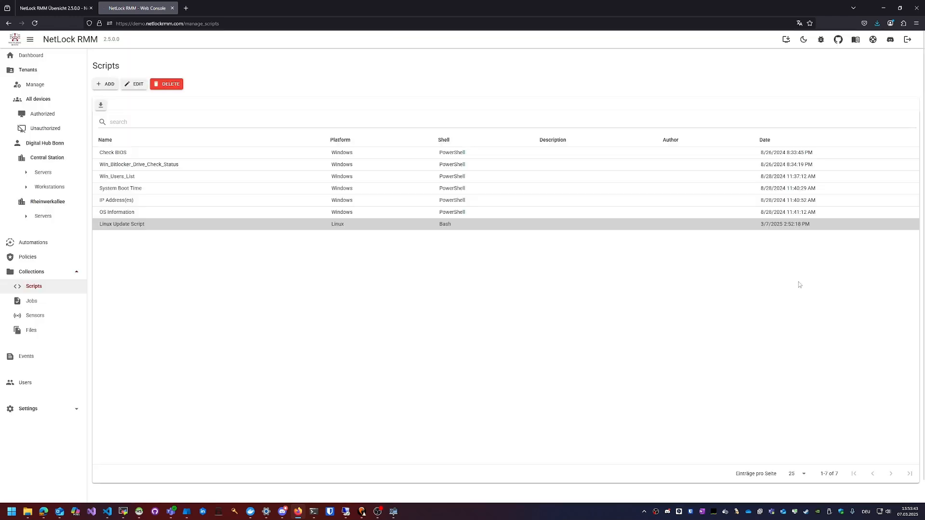
# Add a job named "Linux Update Job" with schedule Boot, platform Linux, type Bash and the script Linux Update Script
pyautogui.click(31, 301)
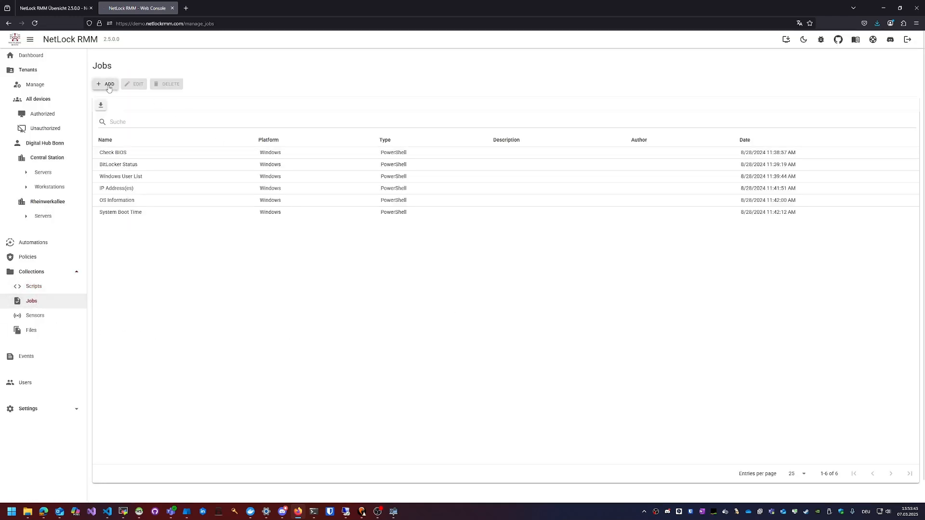
pyautogui.click(106, 86)
pyautogui.click(316, 220)
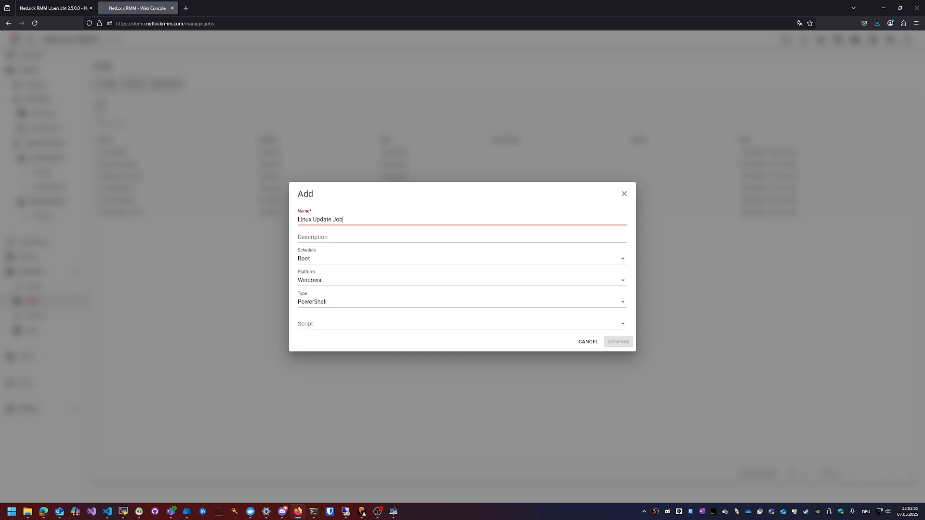
pyautogui.click(311, 261)
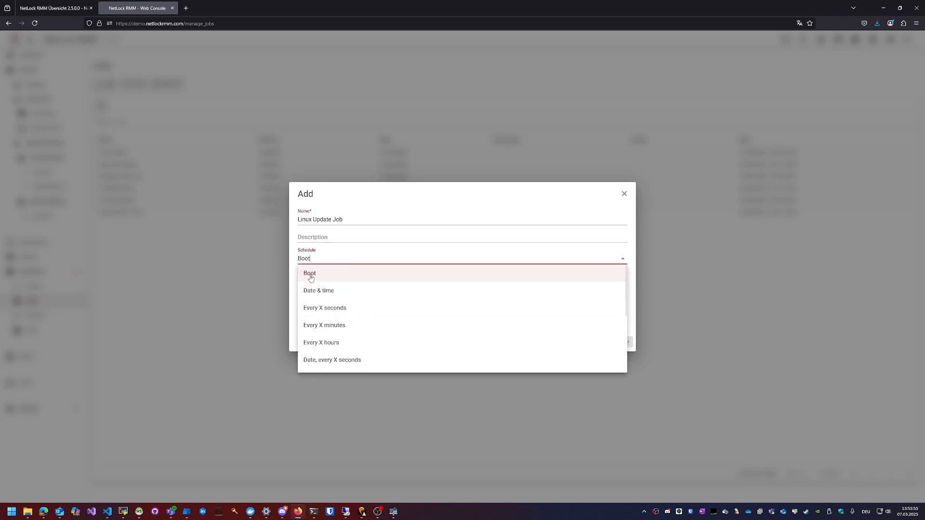
pyautogui.click(319, 277)
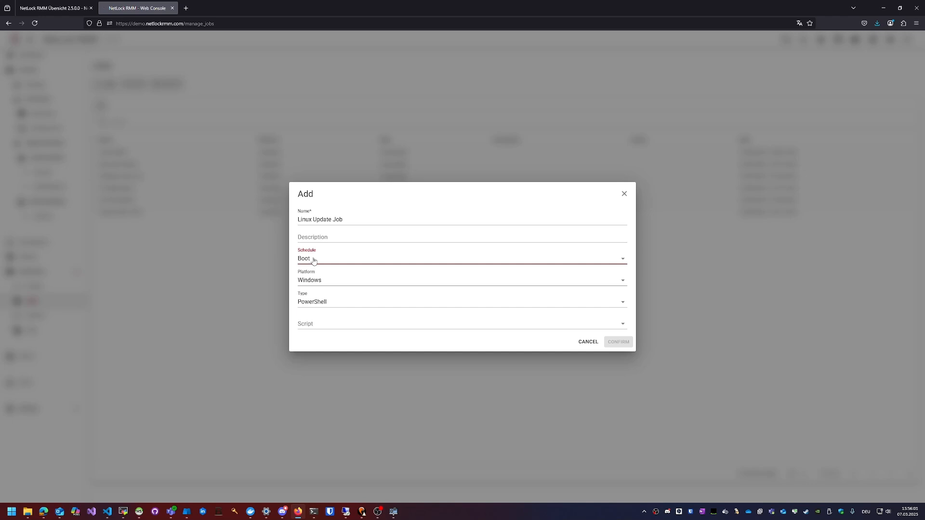
pyautogui.click(347, 276)
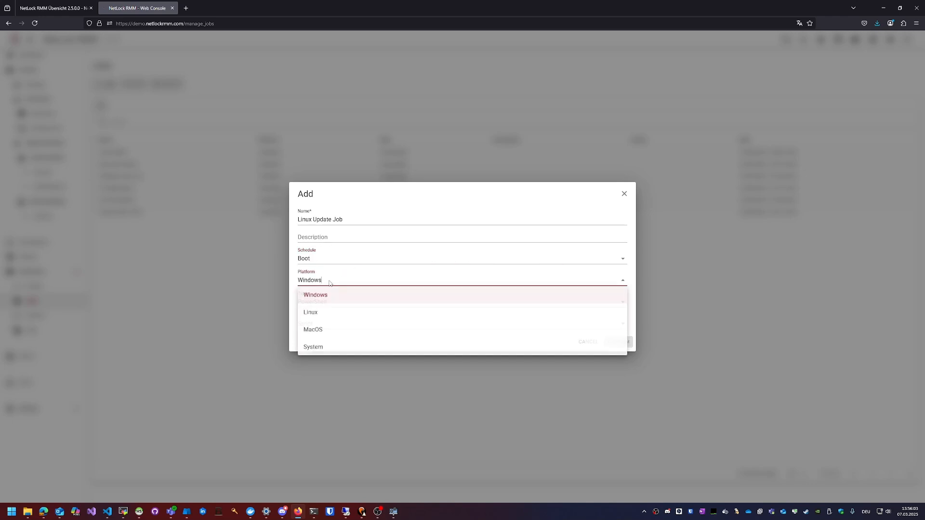
pyautogui.click(337, 318)
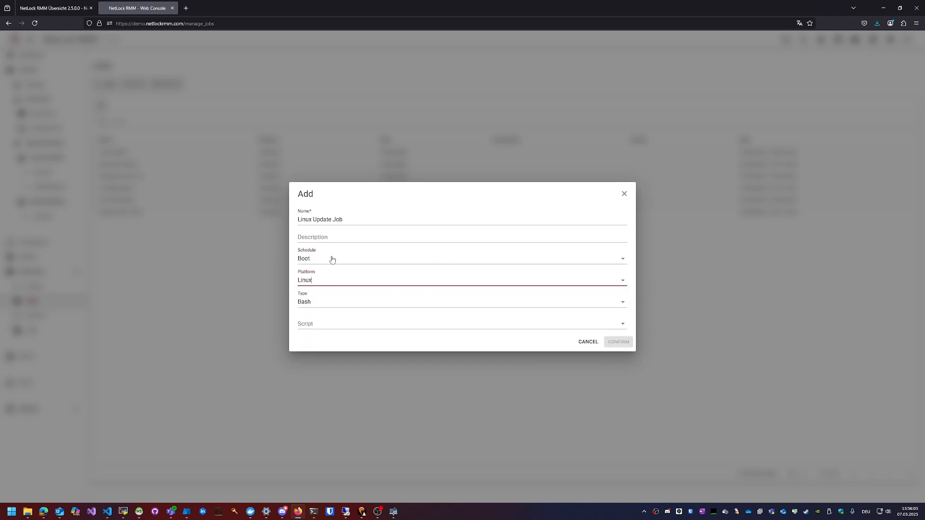
pyautogui.click(323, 329)
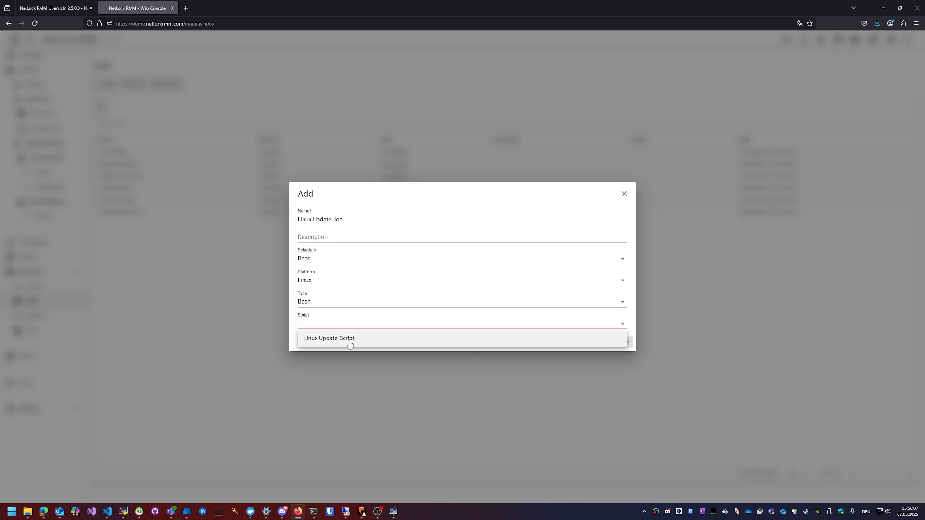
pyautogui.click(318, 339)
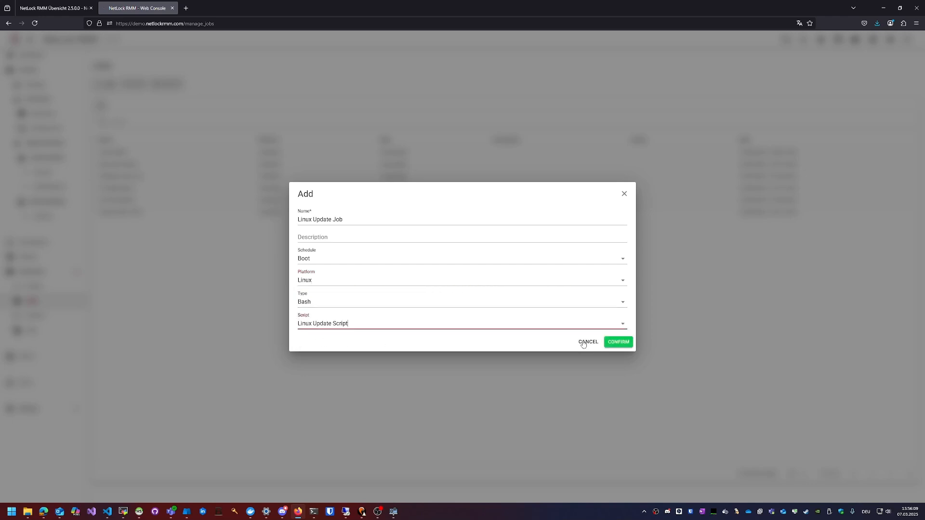
pyautogui.click(621, 345)
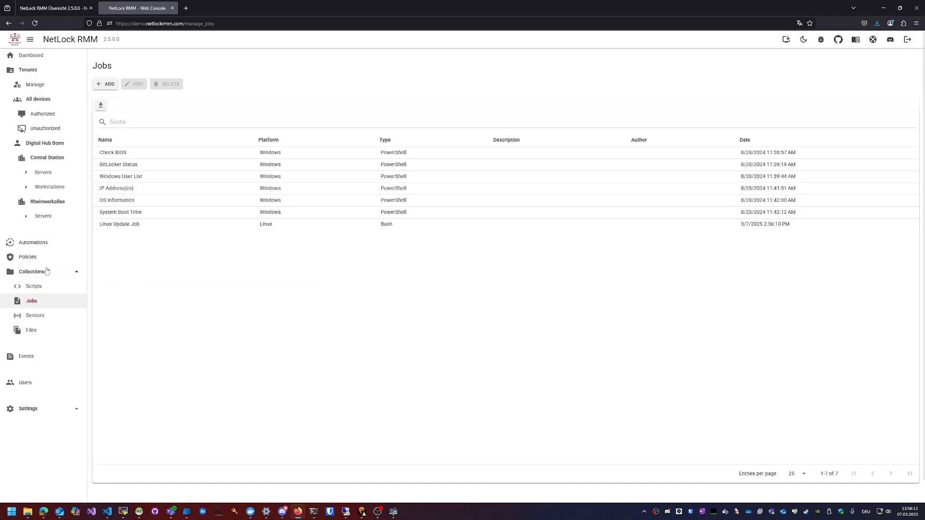
# Start a new sensor with platform Linux and category Utilization, and review the available sub categories
pyautogui.click(34, 316)
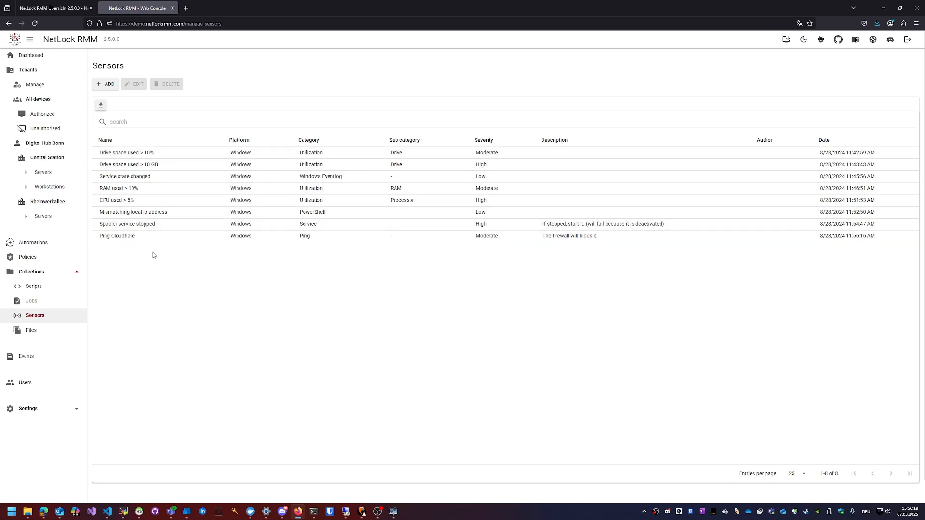
pyautogui.click(106, 84)
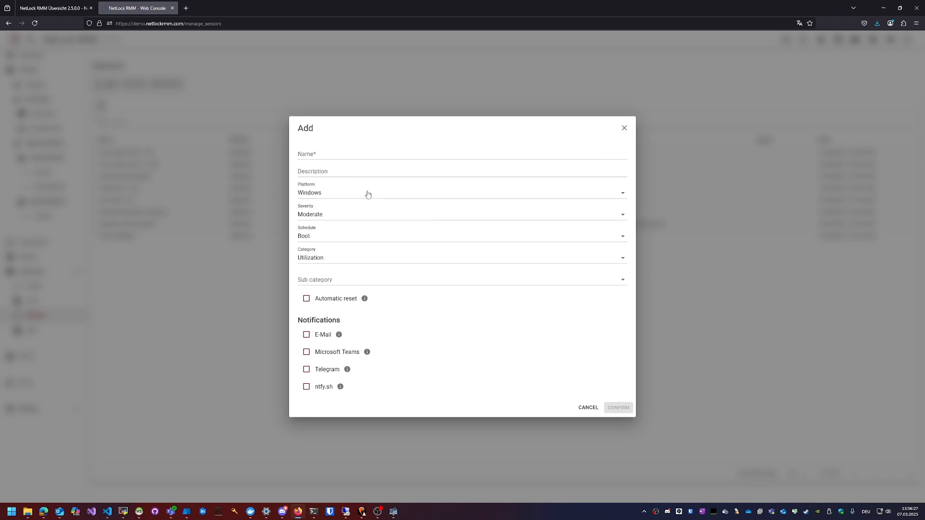
pyautogui.click(326, 193)
pyautogui.click(331, 224)
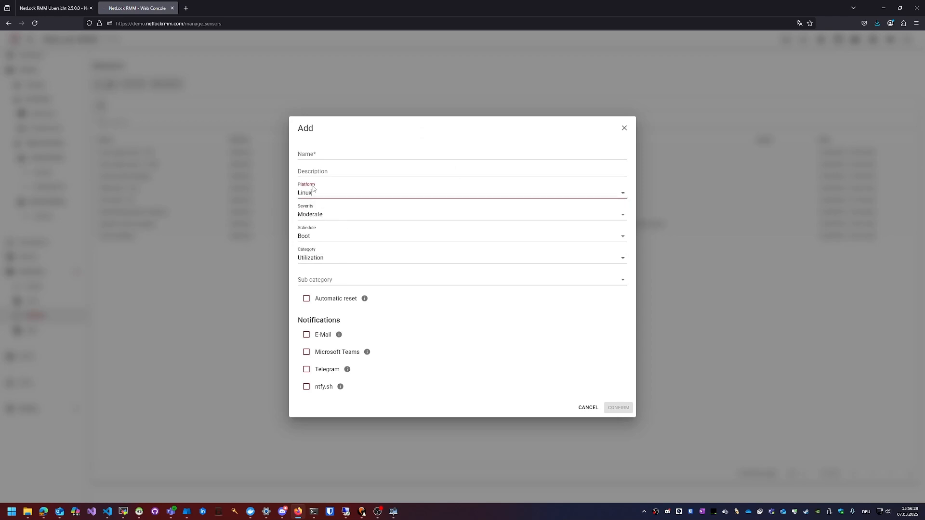
pyautogui.click(313, 257)
pyautogui.click(316, 273)
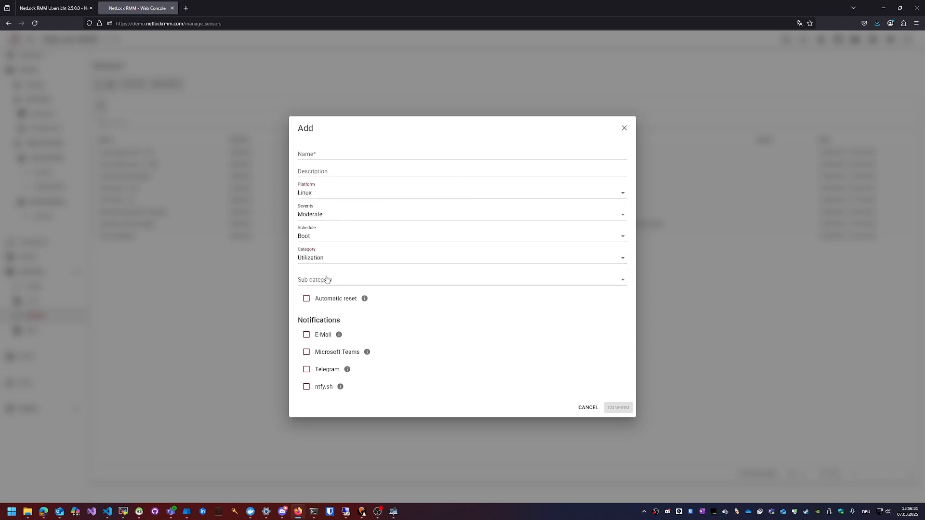
pyautogui.click(316, 279)
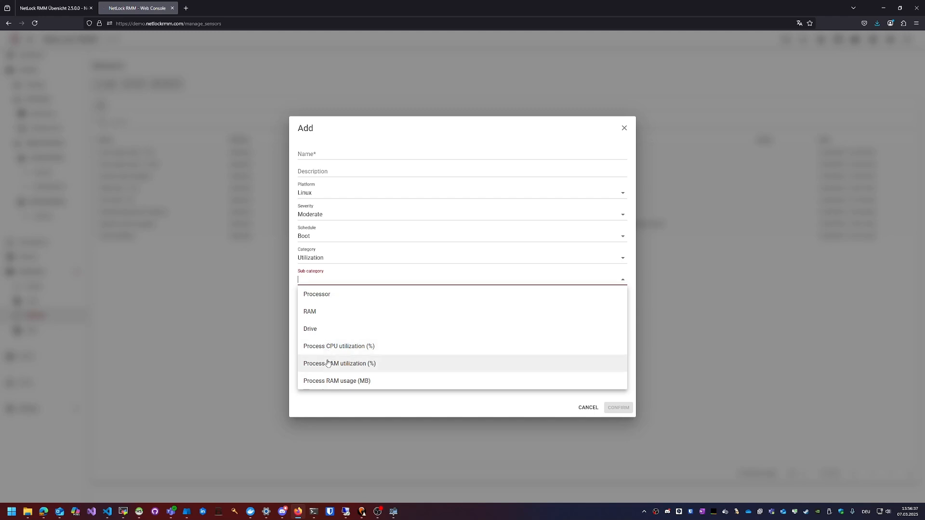
# Set the sensor's category to Bash, its rule script to Linux Update Script and the expected result to "error occurred"
pyautogui.click(318, 258)
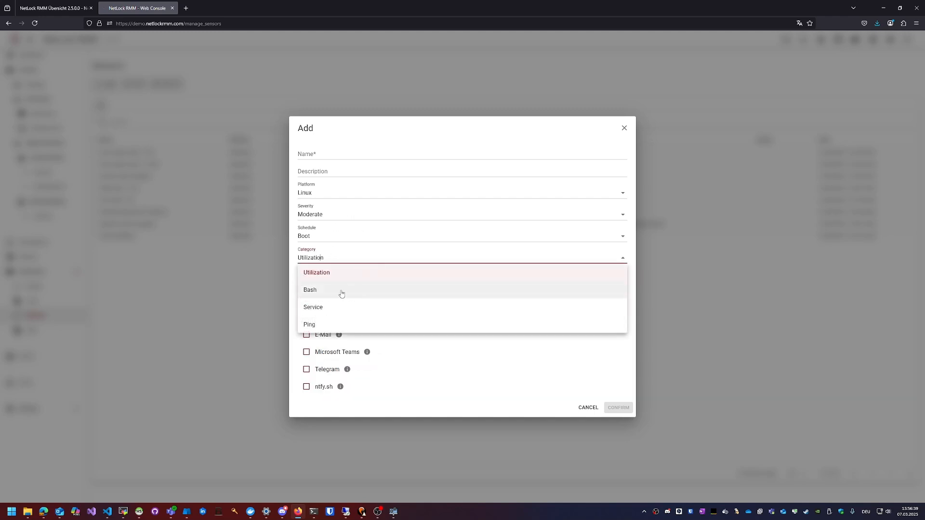
pyautogui.click(345, 291)
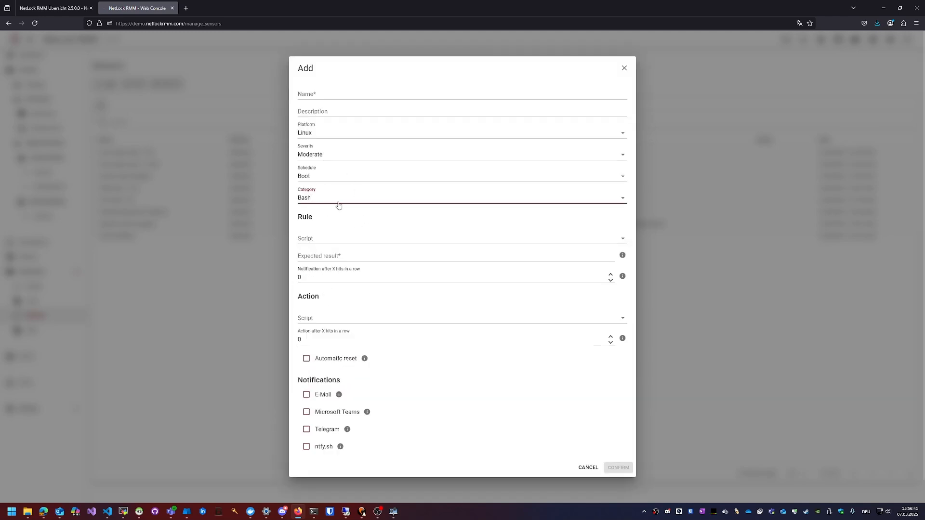
pyautogui.click(322, 207)
pyautogui.click(338, 240)
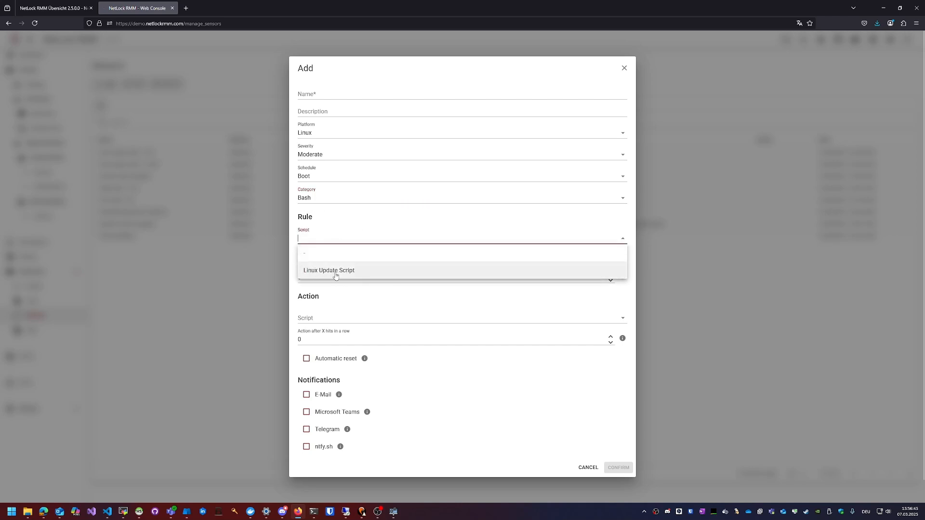
pyautogui.click(336, 275)
pyautogui.click(332, 254)
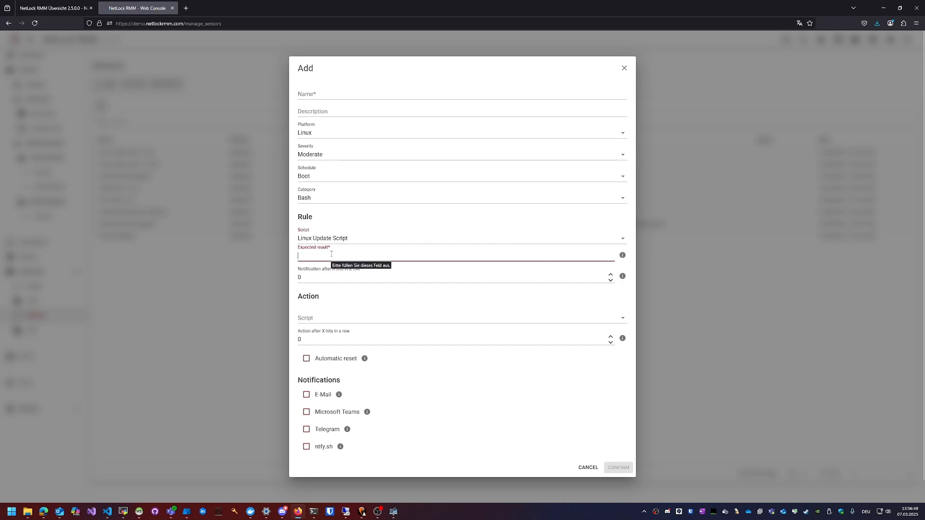
pyautogui.moveTo(622, 256)
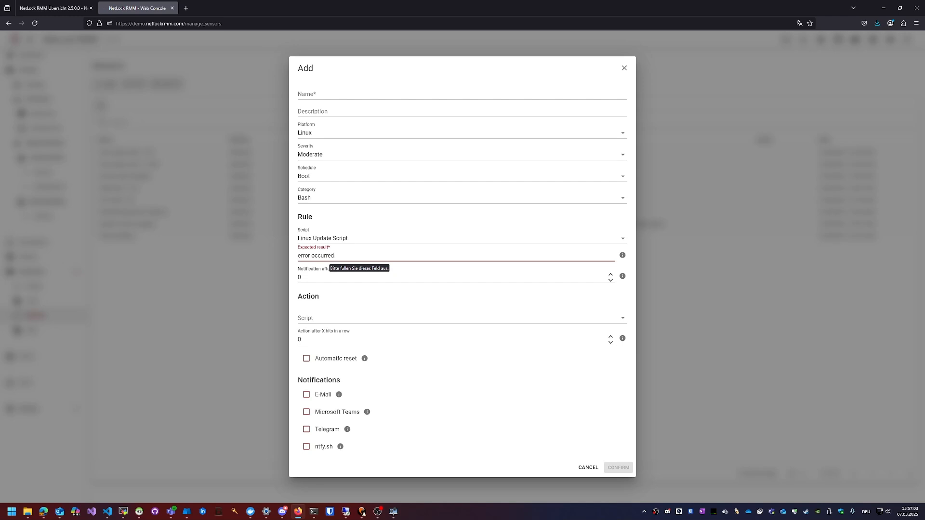
pyautogui.moveTo(343, 257); pyautogui.dragTo(296, 256)
pyautogui.click(343, 255)
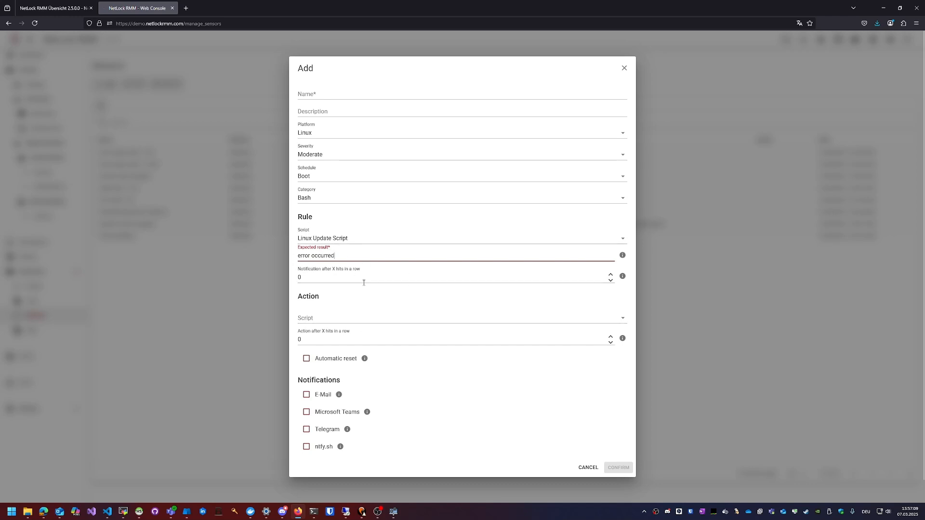
# Choose Linux Update Script as the script for the sensor's action
pyautogui.click(309, 321)
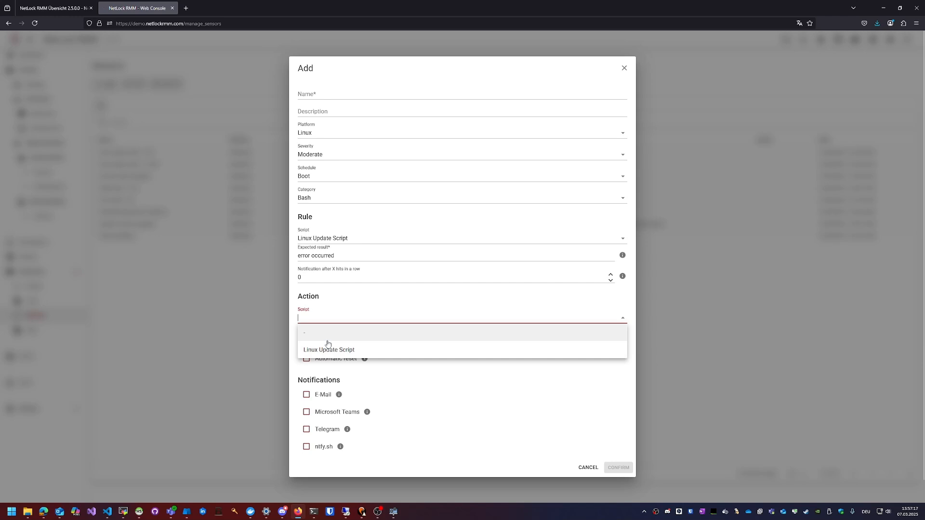
pyautogui.click(354, 350)
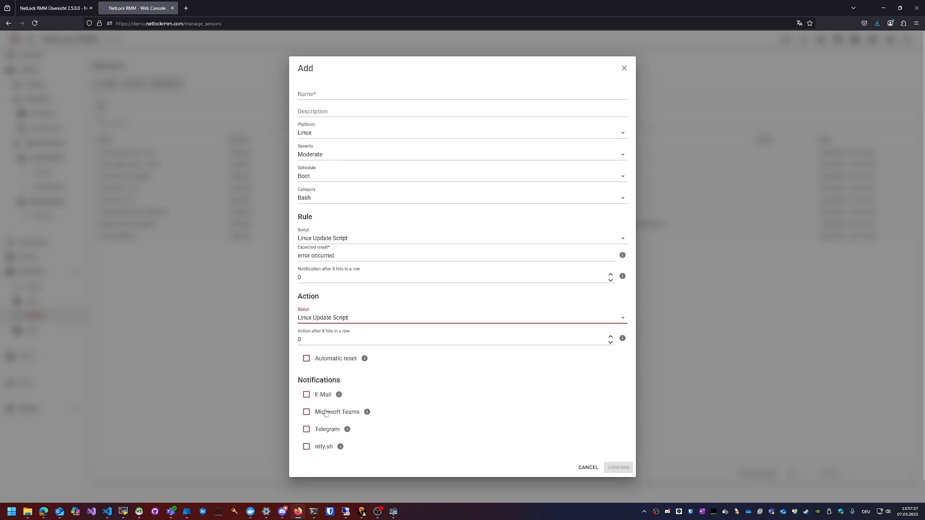
pyautogui.click(399, 341)
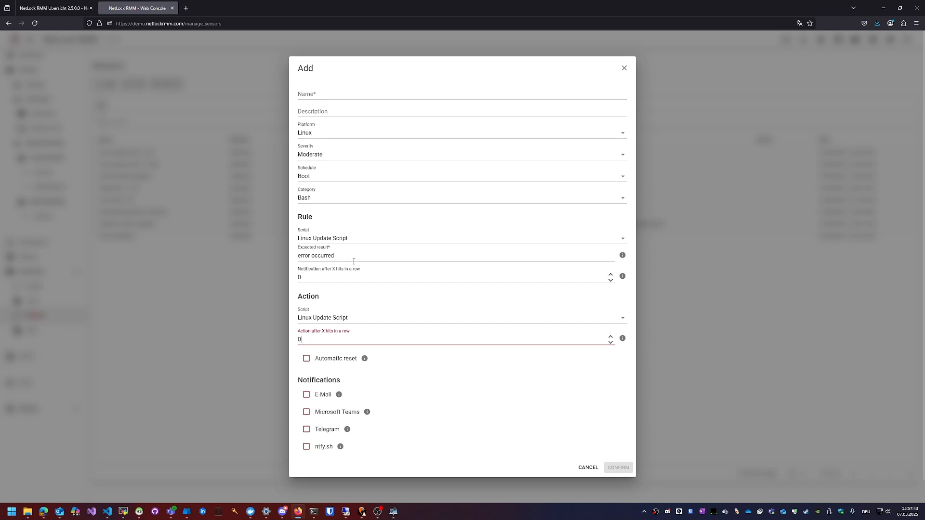
# Change the sensor's category to Service and enter "armored" as the service name
pyautogui.click(338, 198)
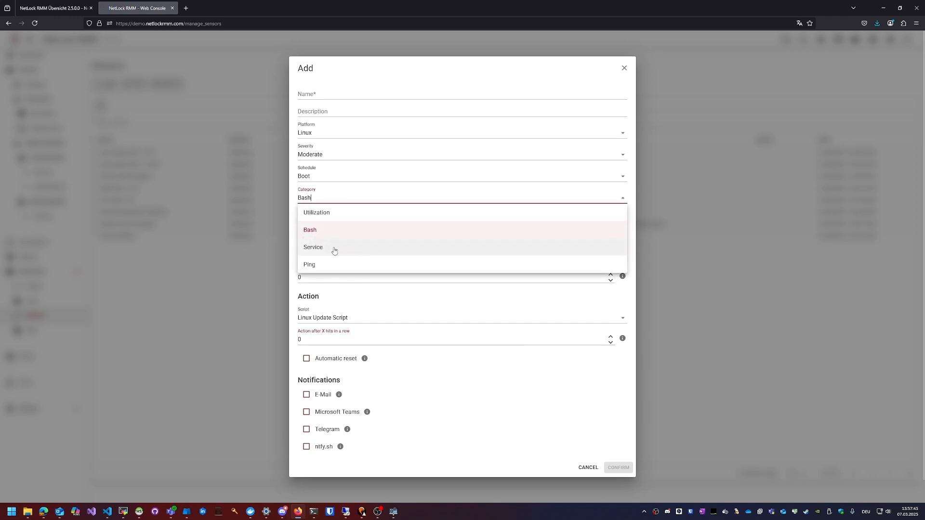
pyautogui.click(336, 249)
pyautogui.click(314, 227)
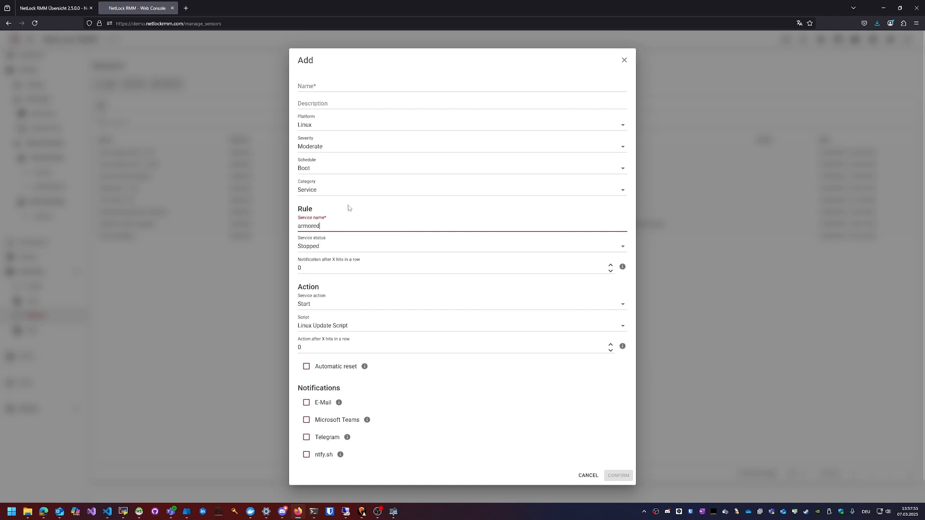
# Set the service action for the new service sensor to Start
pyautogui.click(311, 307)
pyautogui.click(321, 308)
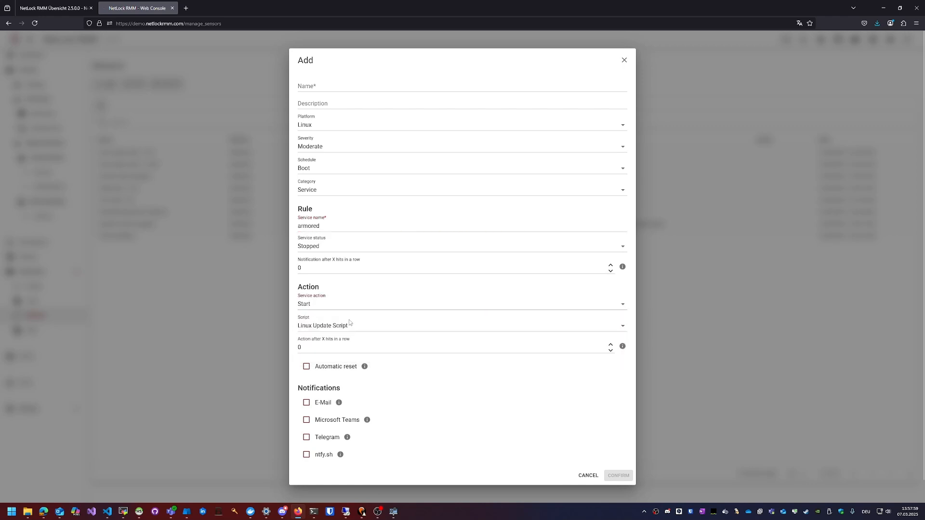
# Change the new sensor's category to Ping and set its ping status to Failed
pyautogui.click(324, 189)
pyautogui.click(328, 260)
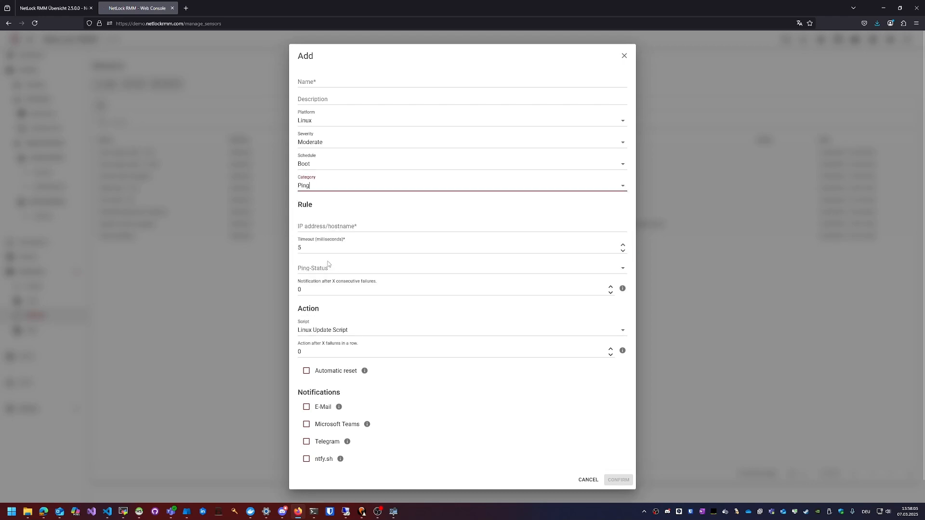
pyautogui.click(337, 226)
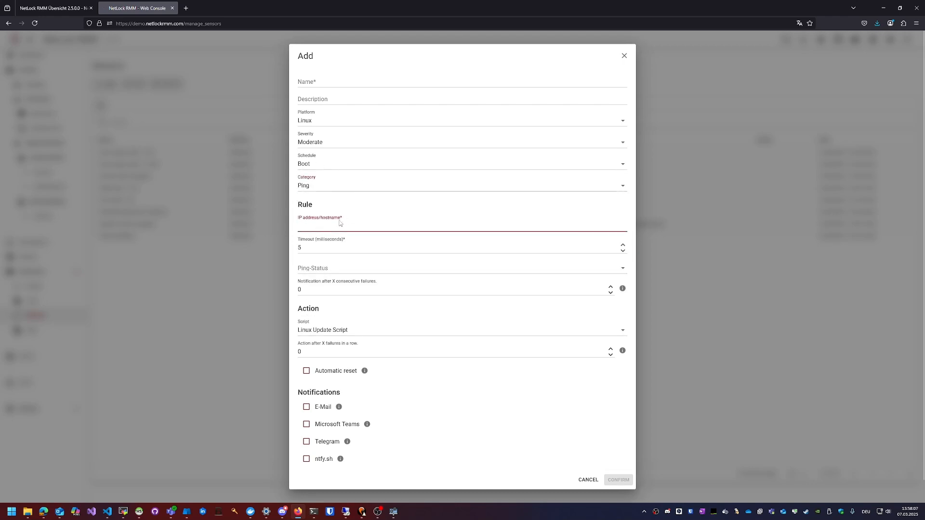
pyautogui.click(330, 270)
pyautogui.click(340, 287)
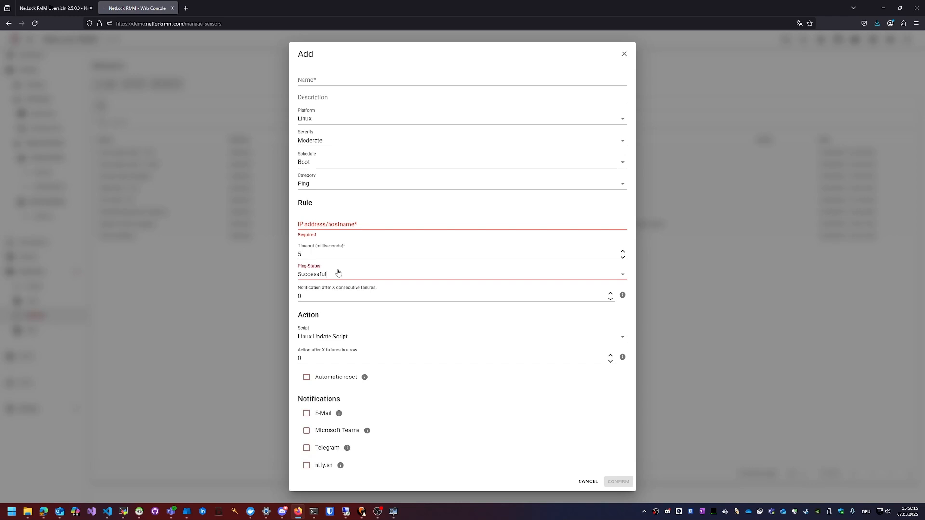
pyautogui.click(338, 272)
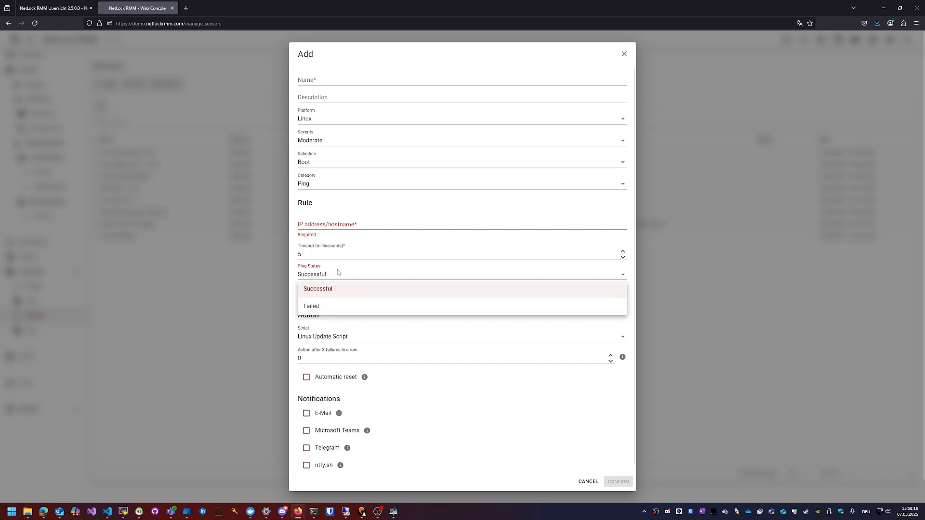
pyautogui.click(363, 312)
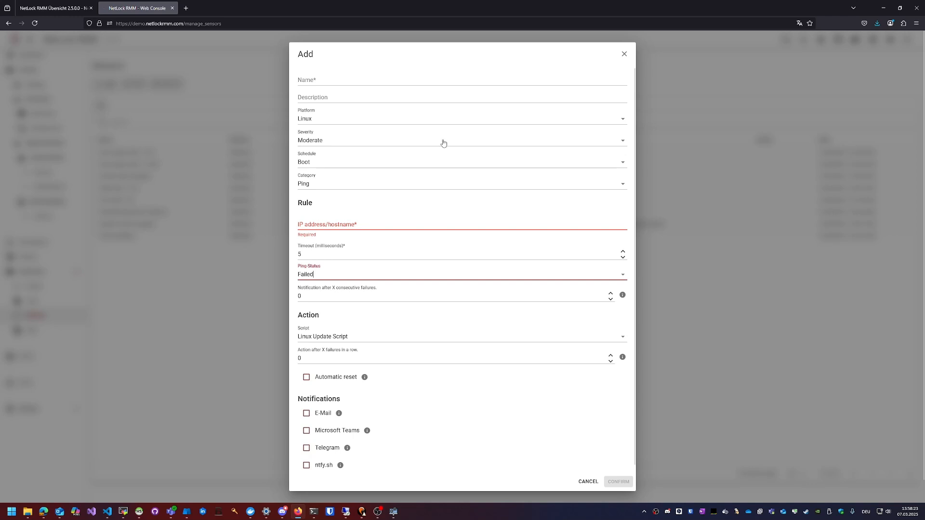
# Switch the new sensor to platform MacOS and category Zsh, and dismiss it without saving
pyautogui.click(330, 121)
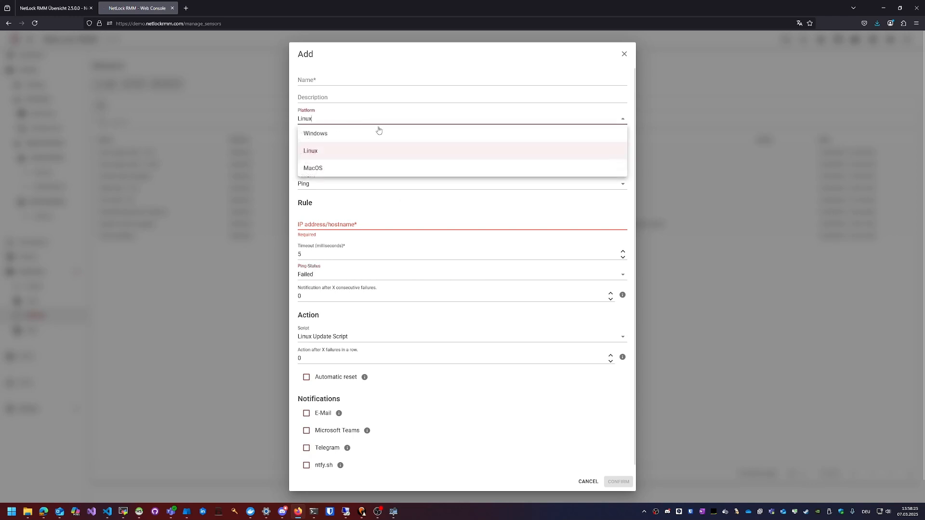
pyautogui.click(319, 170)
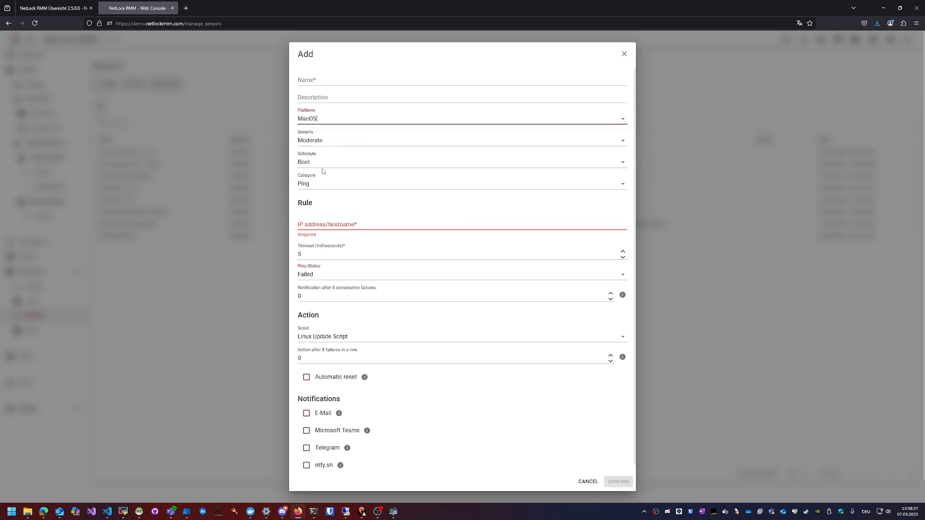
pyautogui.click(324, 187)
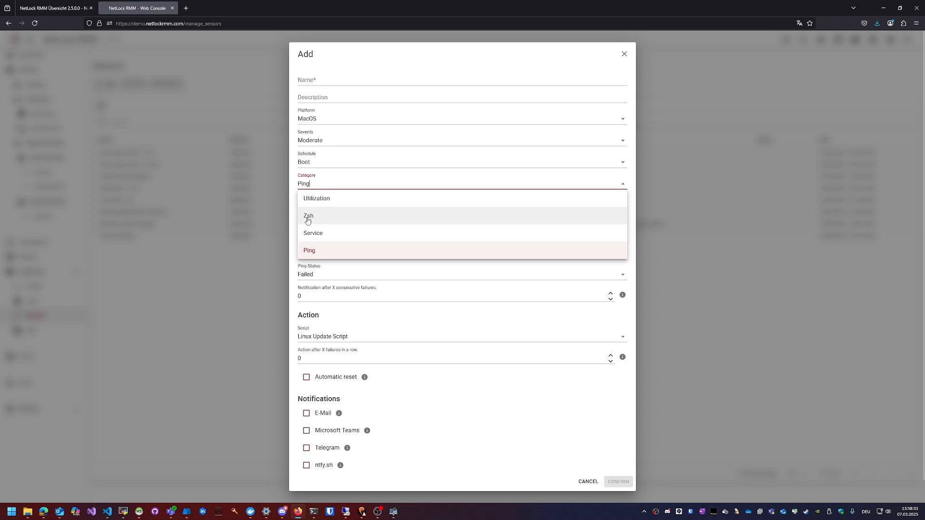
pyautogui.click(334, 220)
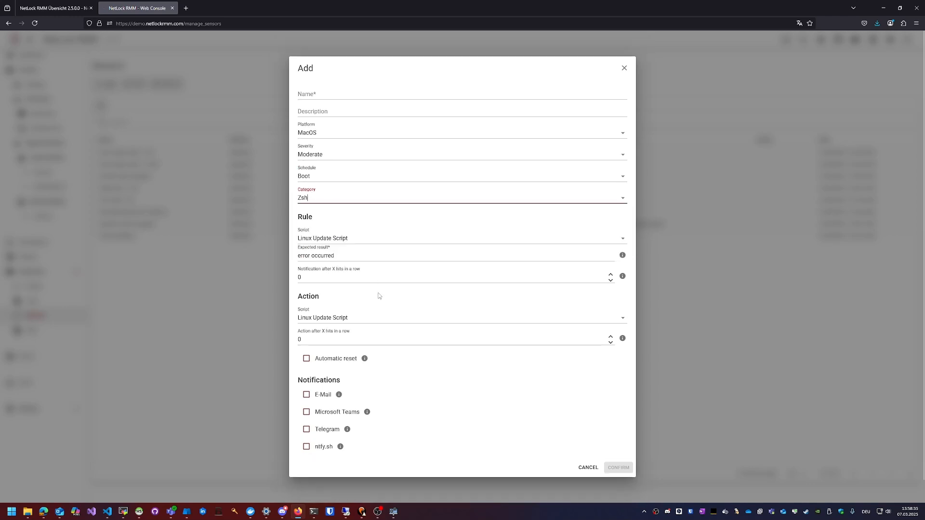
pyautogui.click(243, 319)
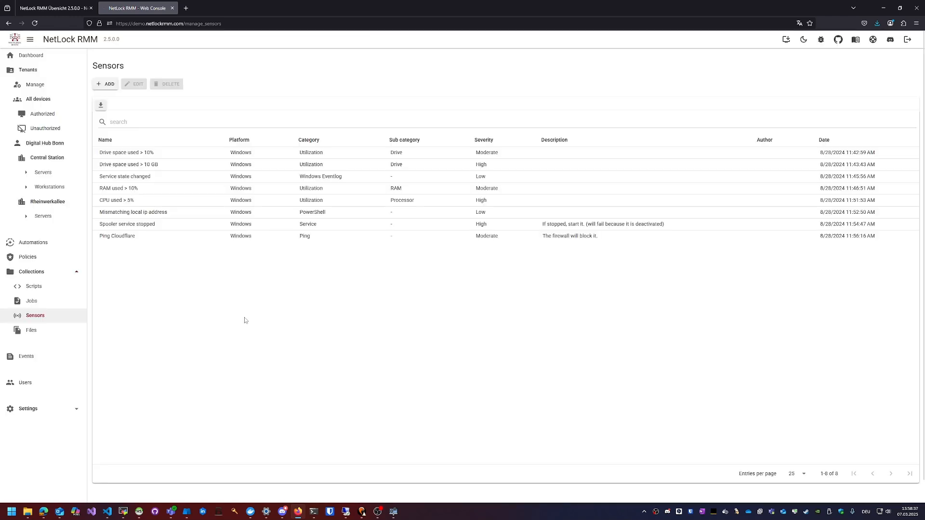
# Enable the Linux Update Job in the Demo policy's jobs and save the policy
pyautogui.click(38, 256)
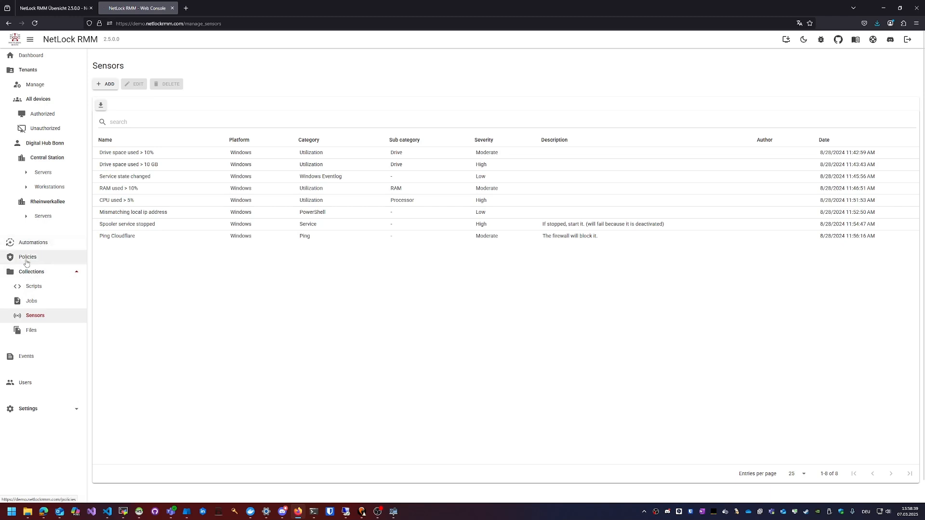
pyautogui.doubleClick(172, 140)
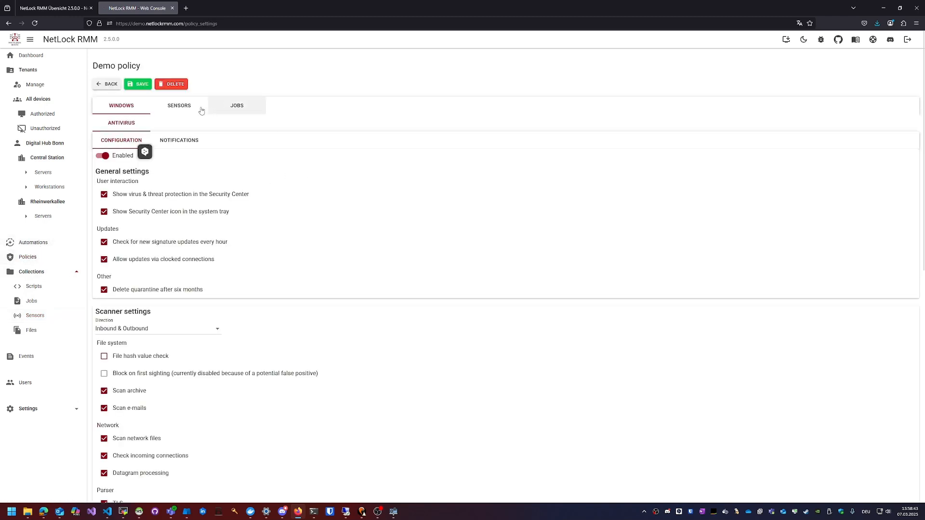
pyautogui.click(239, 105)
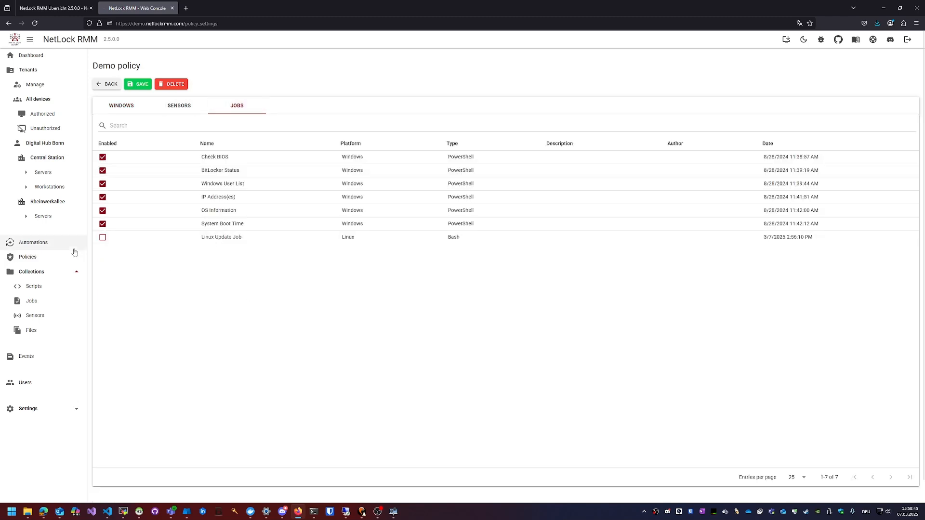
pyautogui.click(103, 239)
pyautogui.click(138, 84)
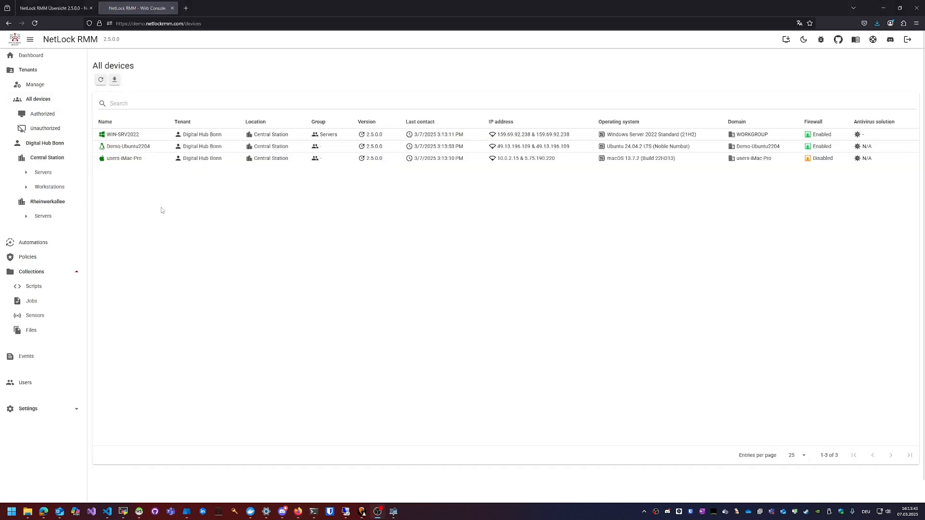
# Select the device users-iMac-Pro and examine its agent, operating system and security details, including the firewall status
pyautogui.click(149, 160)
pyautogui.scroll(-2, 194, 240)
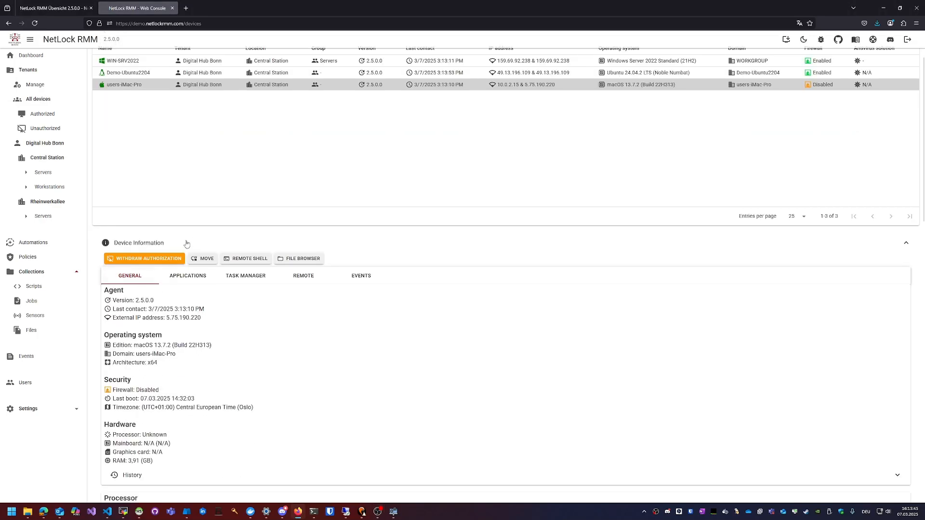
pyautogui.scroll(-1, 166, 240)
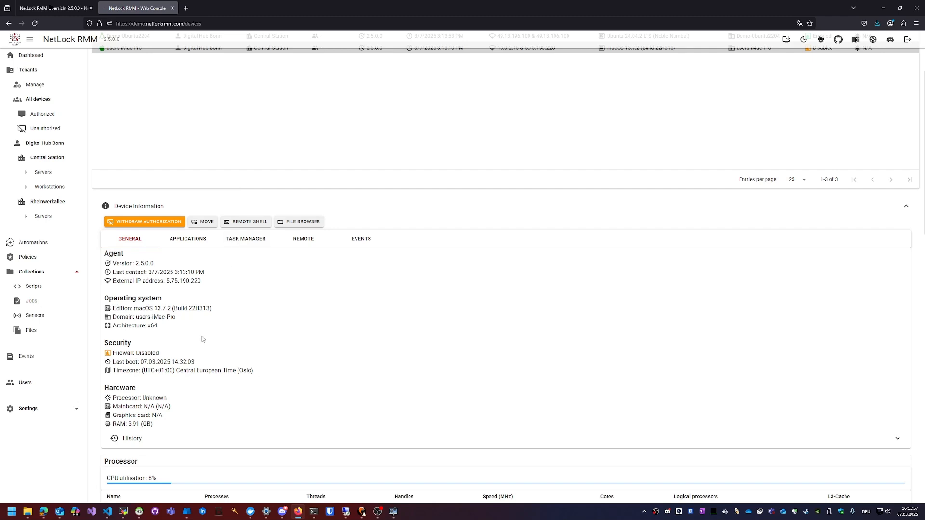
pyautogui.scroll(-2, 116, 354)
pyautogui.tripleClick(138, 280)
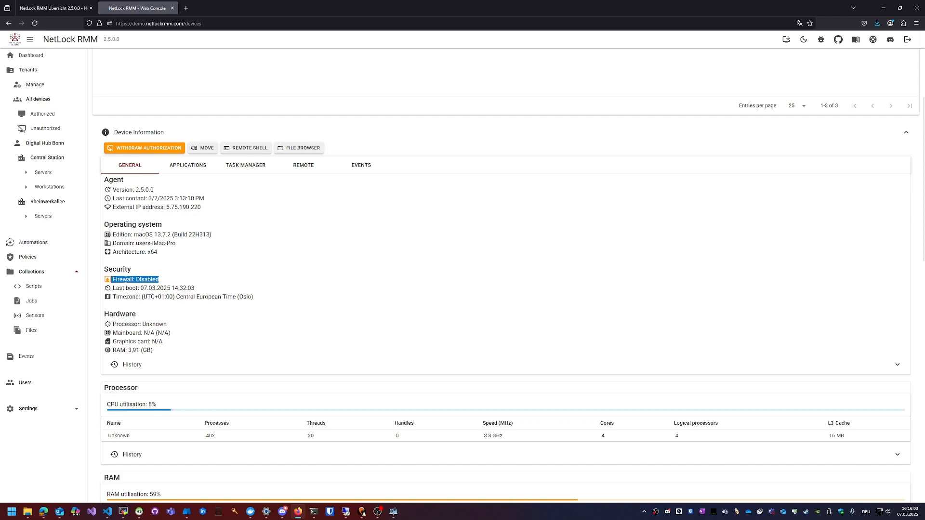
pyautogui.click(199, 285)
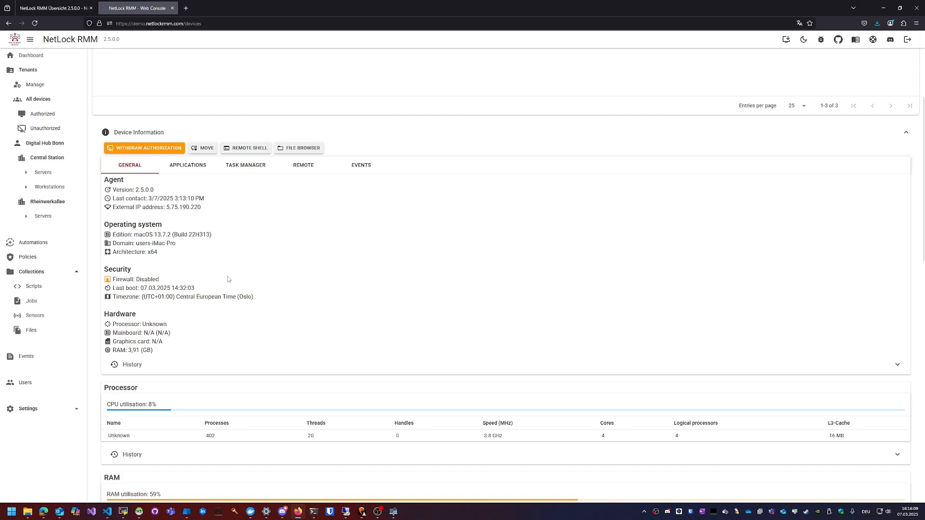
# Examine the processor, RAM, network and drive information of users-iMac-Pro
pyautogui.scroll(-4, 193, 269)
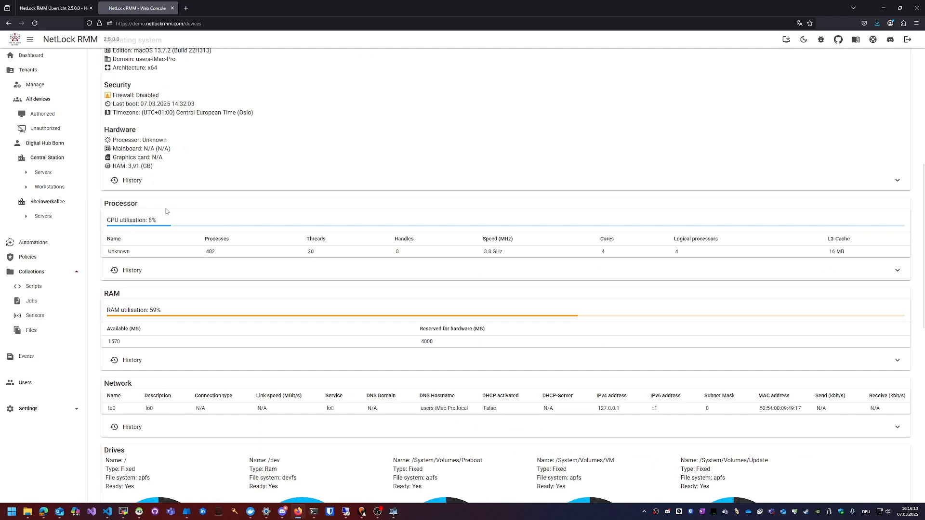
pyautogui.scroll(-2, 131, 280)
pyautogui.scroll(-2, 134, 252)
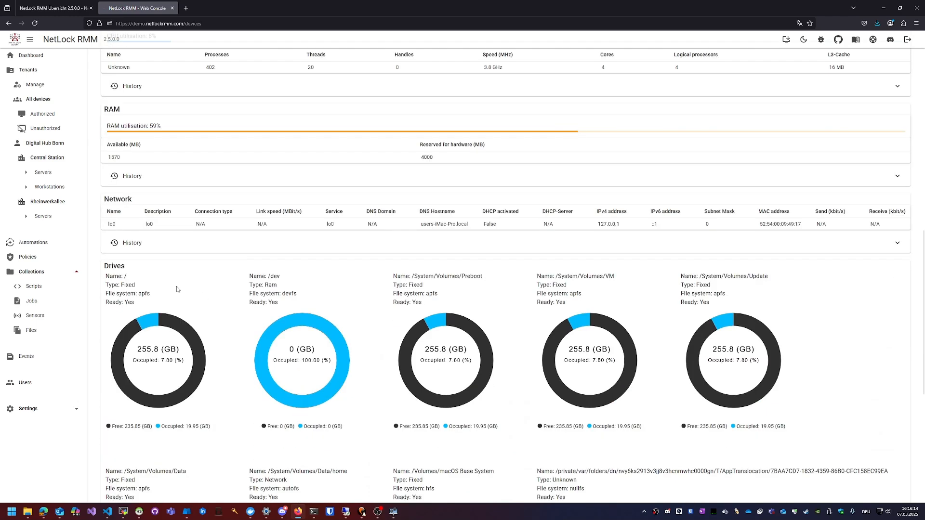
pyautogui.scroll(-3, 149, 247)
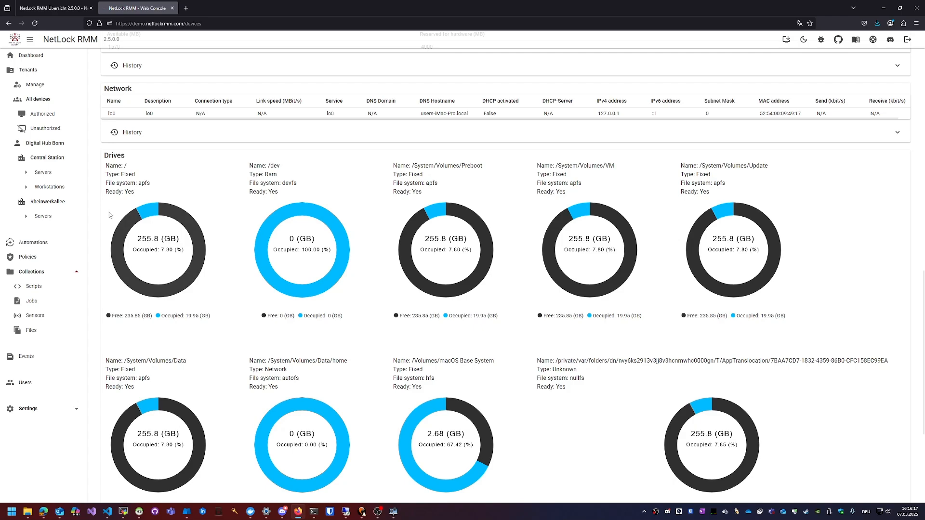
pyautogui.scroll(-3, 196, 385)
pyautogui.scroll(15, 176, 341)
# Review the installed applications and services on users-iMac-Pro, and select the com.apple.mobile.obliteration service to see its controls
pyautogui.click(179, 309)
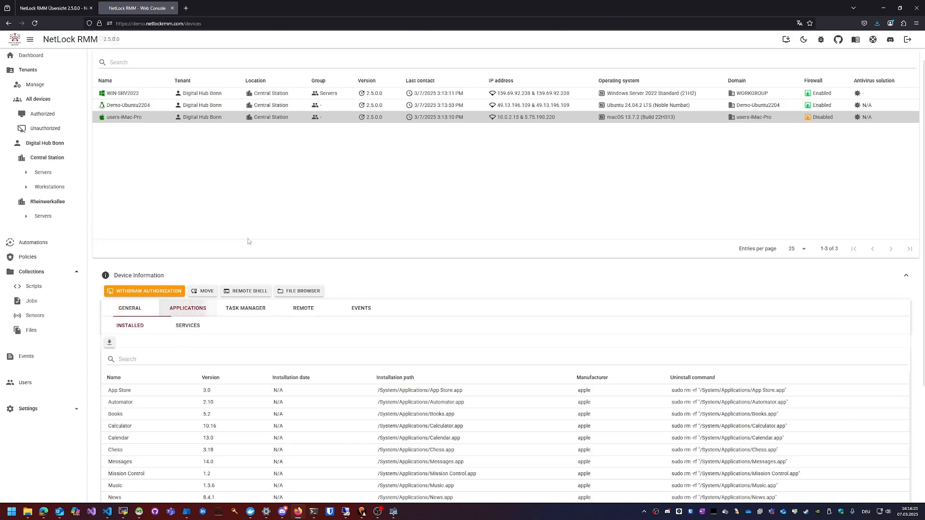
pyautogui.scroll(-2, 245, 245)
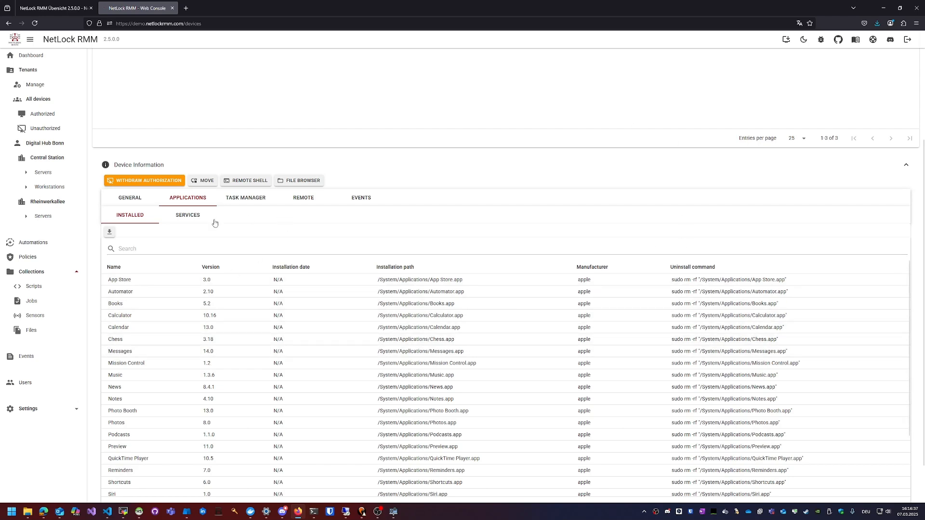
pyautogui.click(188, 215)
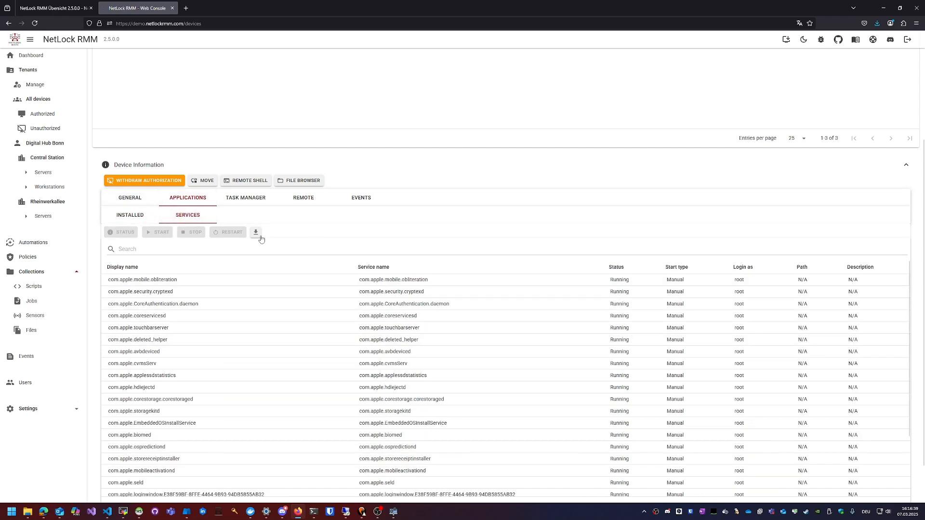
pyautogui.scroll(-1, 195, 264)
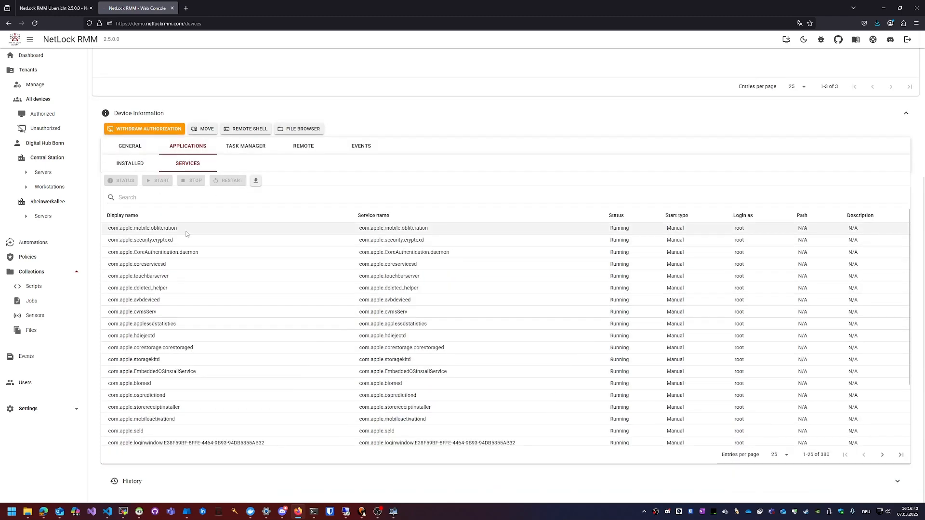
pyautogui.click(147, 229)
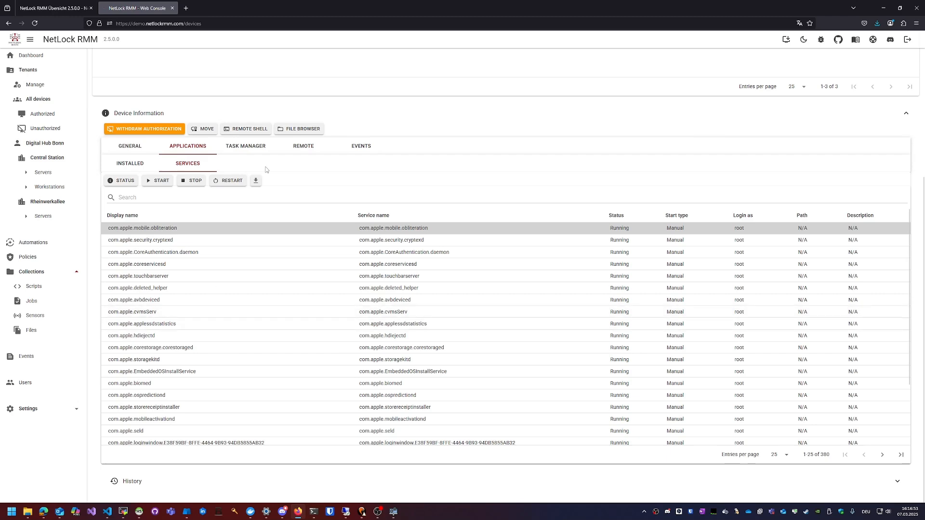
# Review the running processes of users-iMac-Pro with the NetLock_RMM_Agent_Comm process selected, and view the remote shell history
pyautogui.click(240, 149)
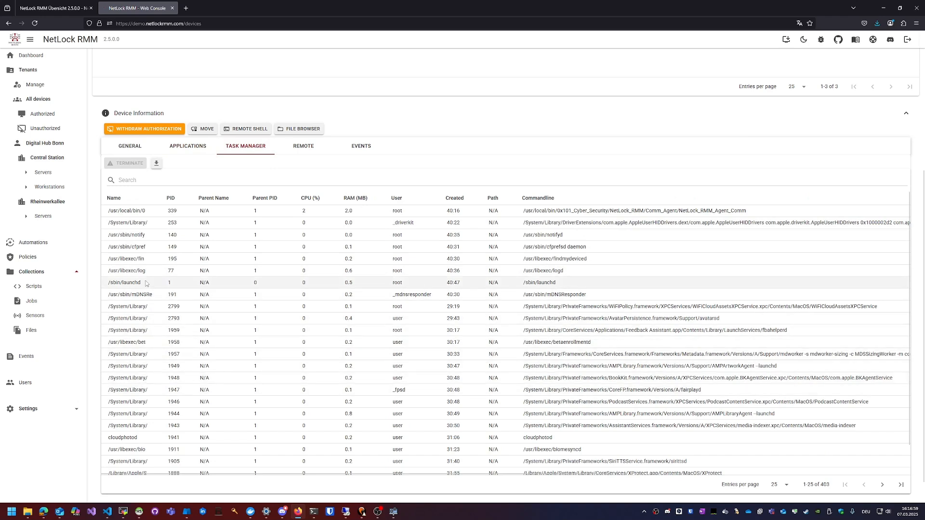
pyautogui.click(153, 213)
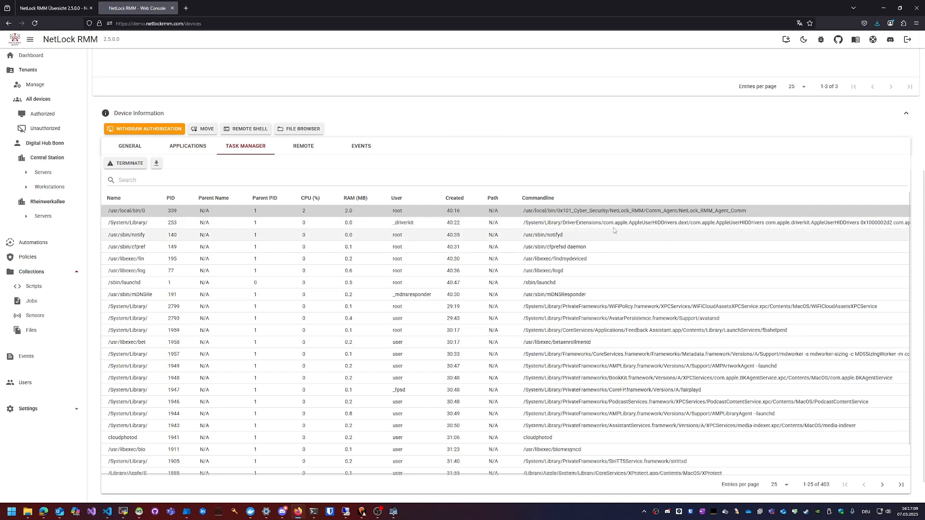
pyautogui.click(307, 150)
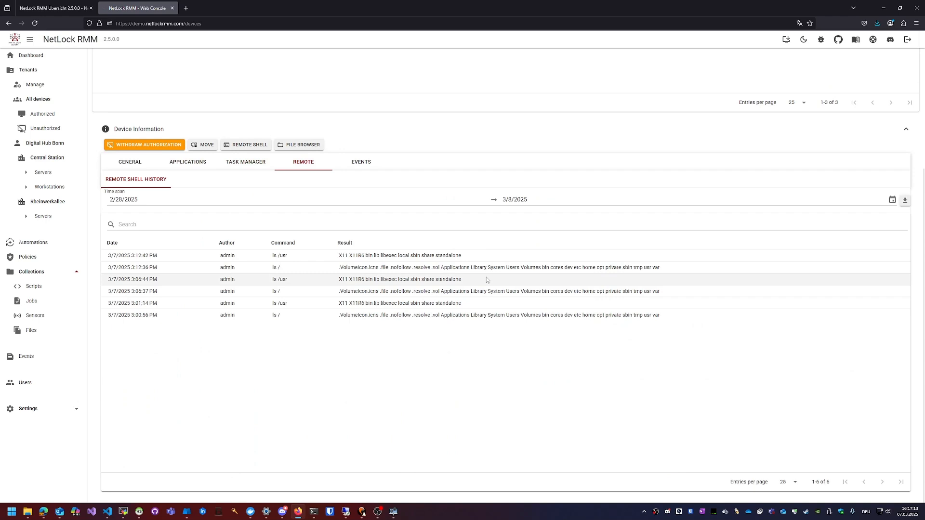
# Open a remote shell to users-iMac-Pro with the prefilled login, run "ls /" and close the shell
pyautogui.click(246, 145)
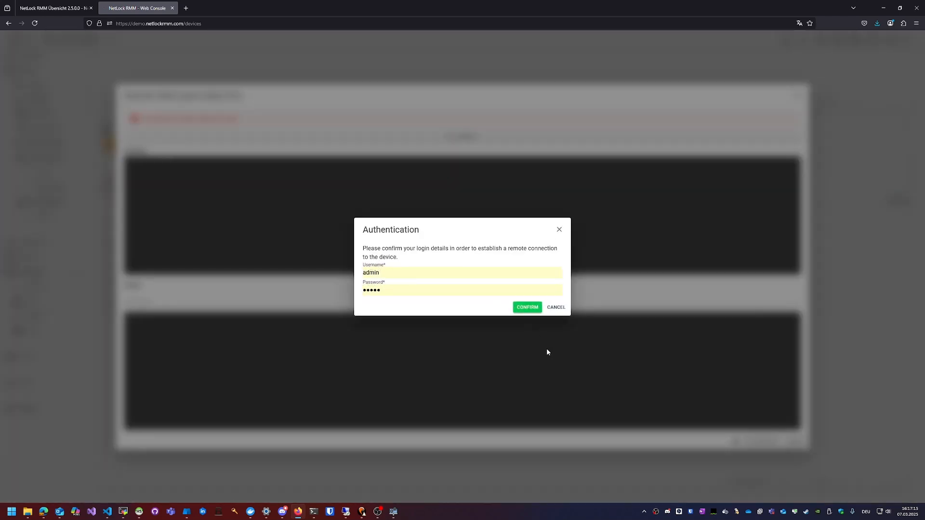
pyautogui.click(525, 306)
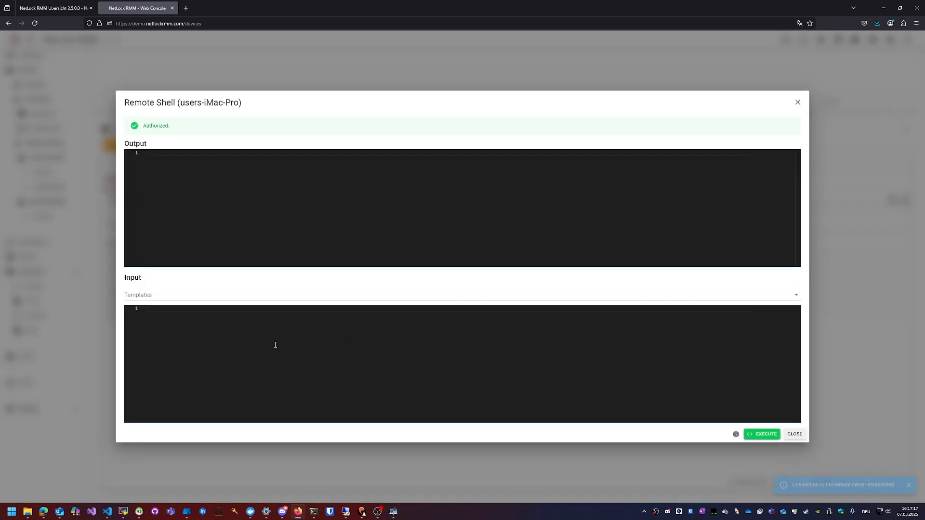
pyautogui.press('Return')
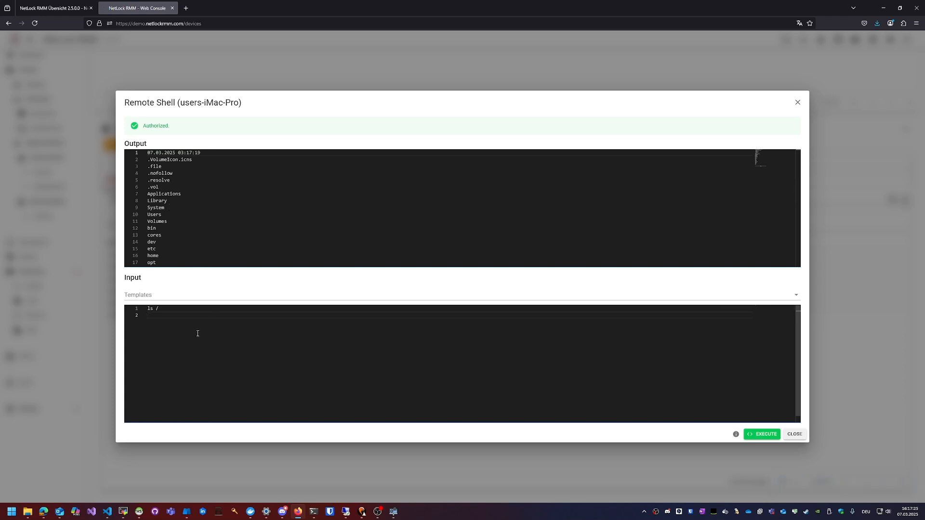
pyautogui.click(508, 472)
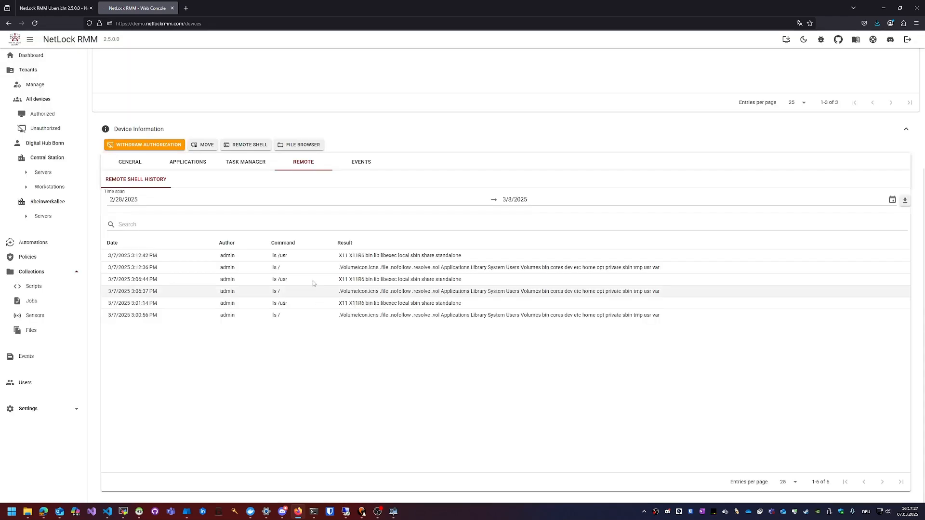
# Browse the files of users-iMac-Pro remotely, check the available drives, look inside /var and close the file browser
pyautogui.click(302, 146)
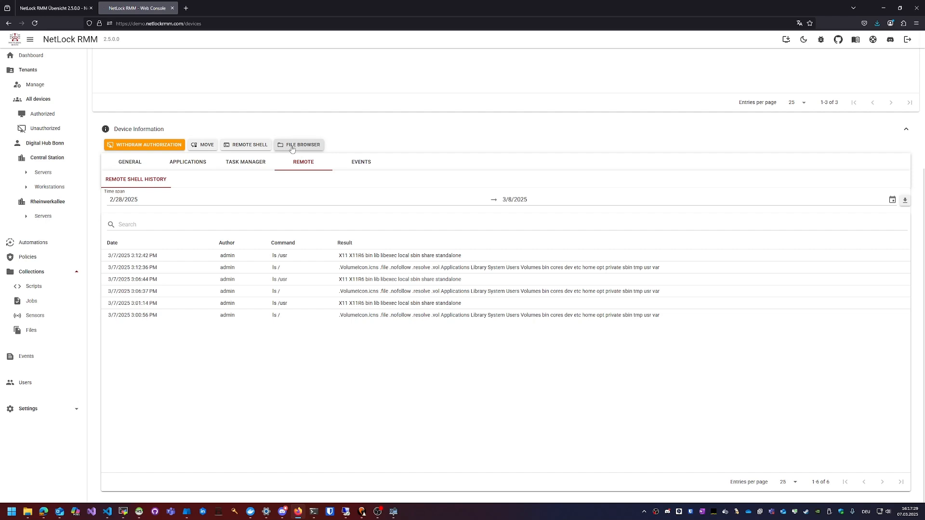
pyautogui.click(520, 310)
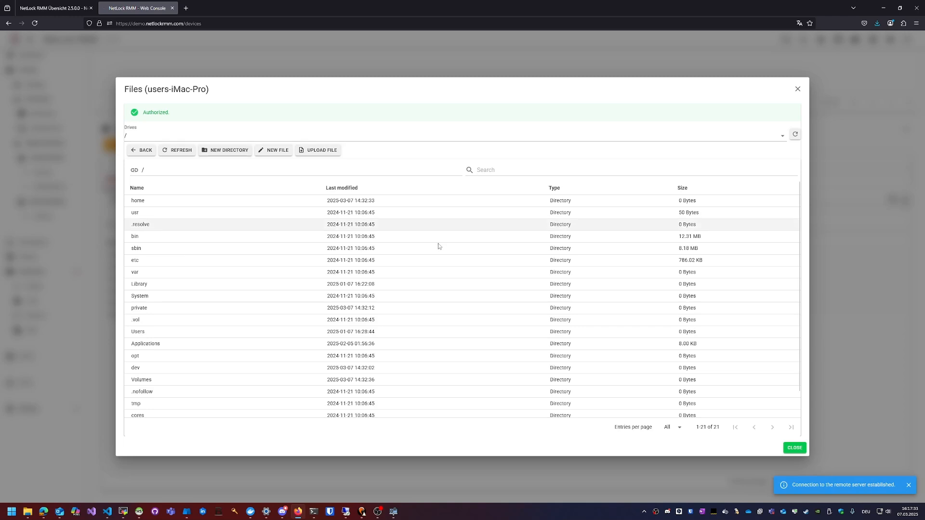
pyautogui.click(132, 139)
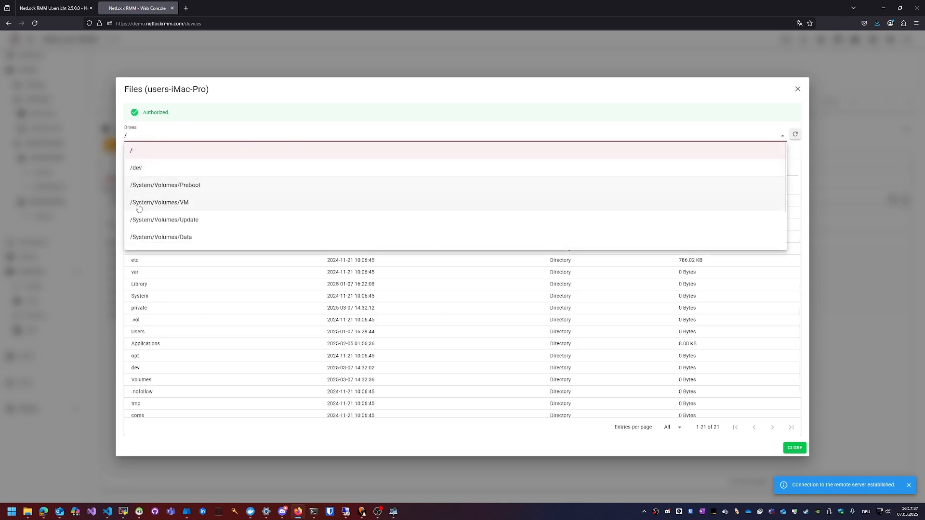
pyautogui.click(147, 134)
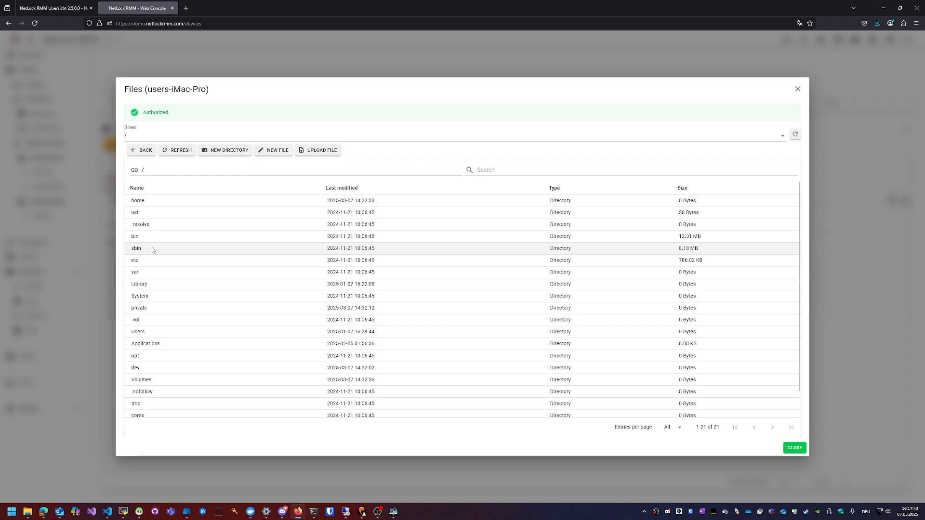
pyautogui.click(136, 271)
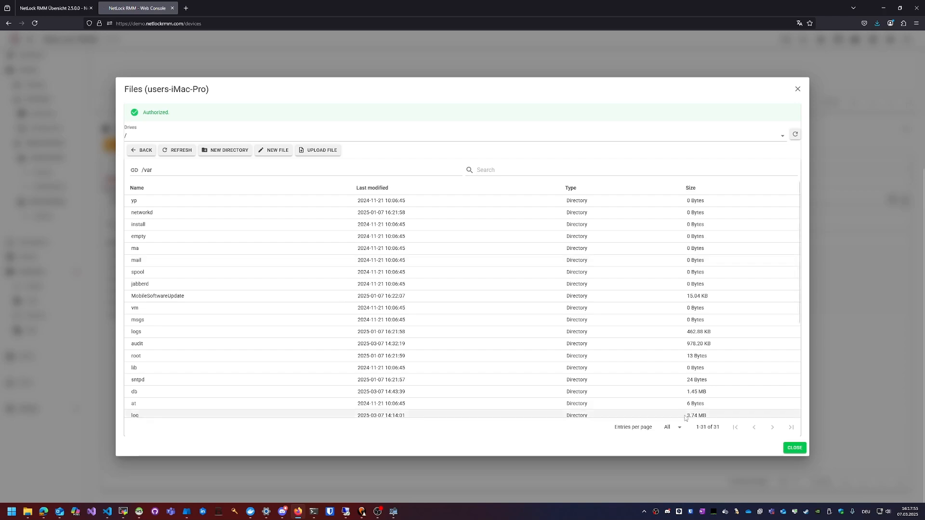
pyautogui.click(794, 448)
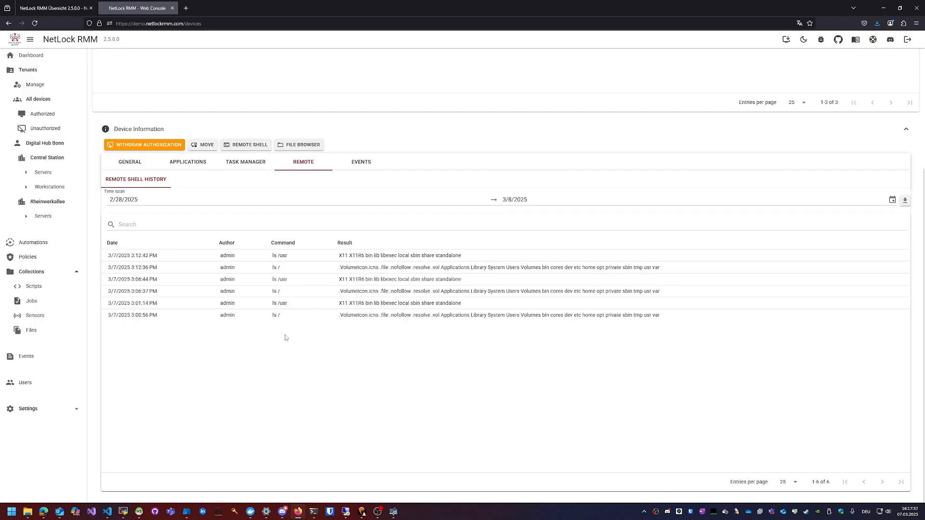
# Open the installer download with Demo configuration selected and review its target server addresses
pyautogui.scroll(4, 283, 336)
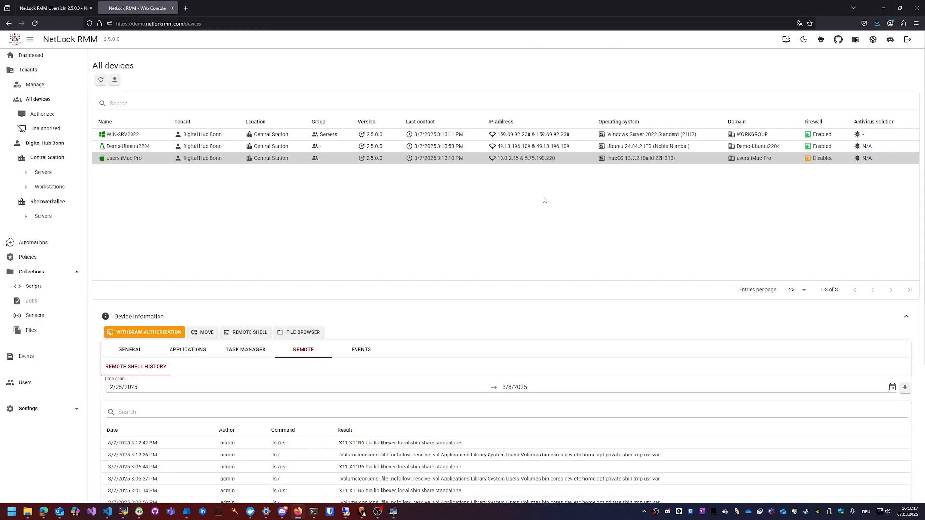
pyautogui.click(785, 42)
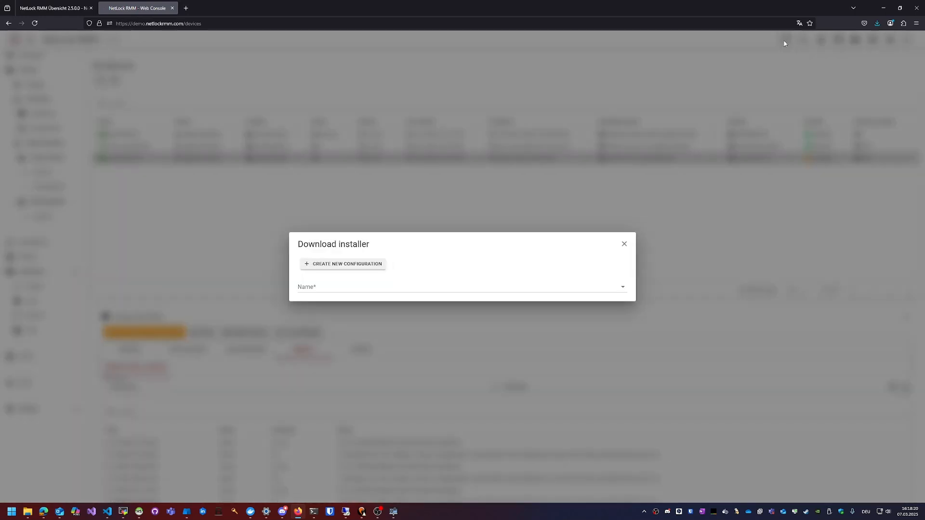
pyautogui.click(326, 288)
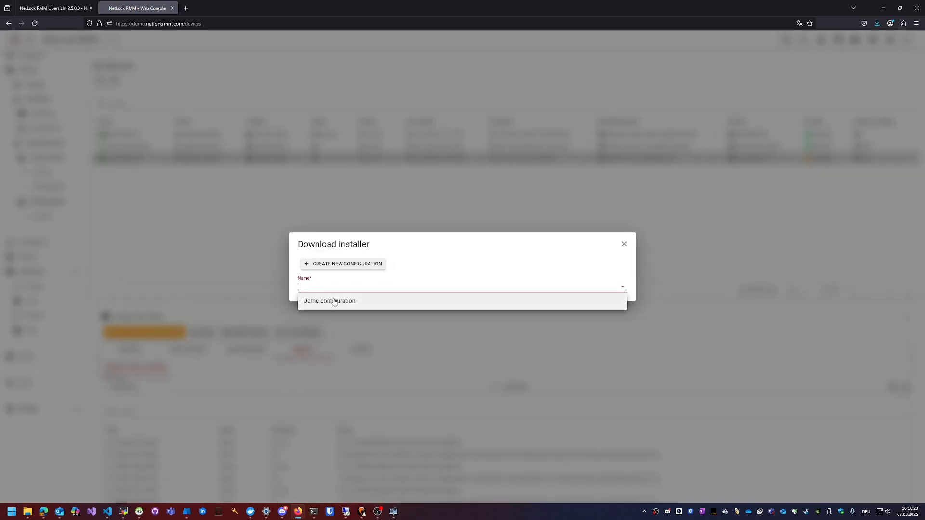
pyautogui.click(320, 302)
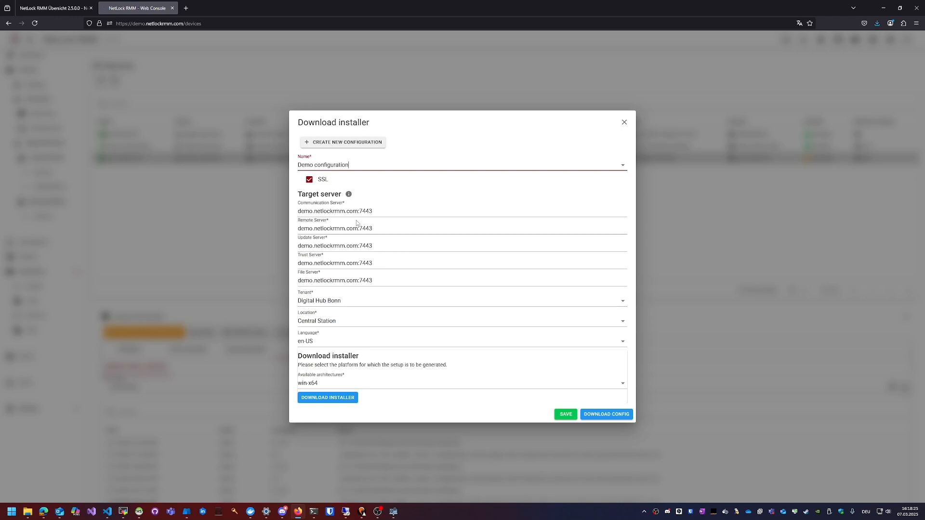
pyautogui.moveTo(299, 212); pyautogui.dragTo(379, 211)
pyautogui.click(340, 229)
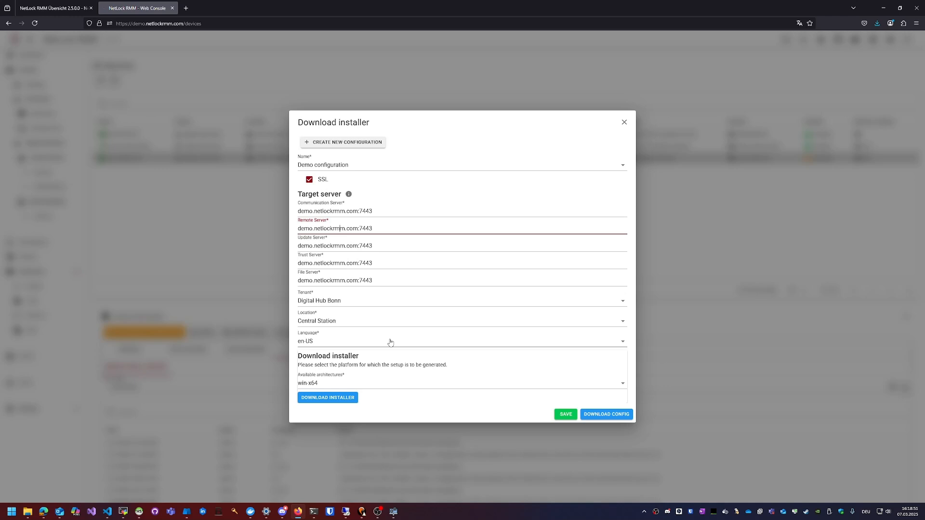
# Check the available architectures, download the installer for win-x64 and inspect its generated download URL
pyautogui.click(308, 386)
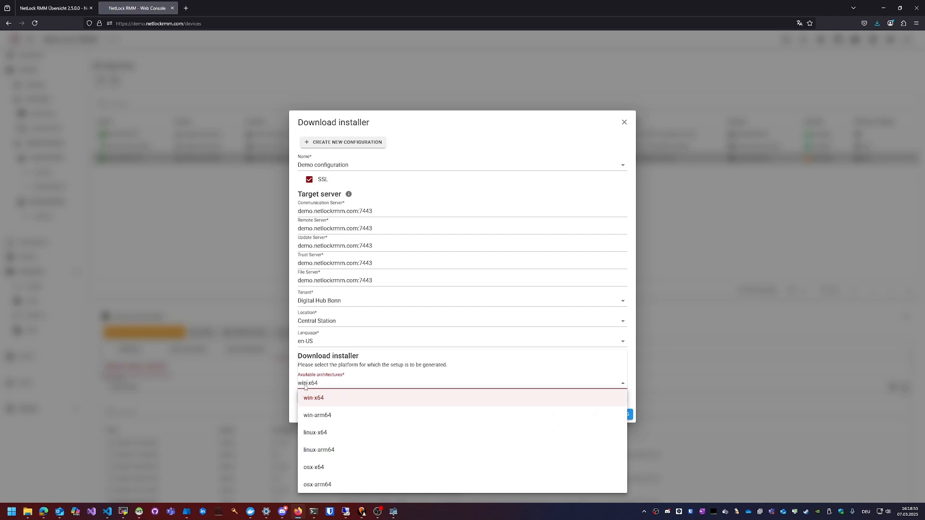
pyautogui.click(311, 385)
pyautogui.click(313, 386)
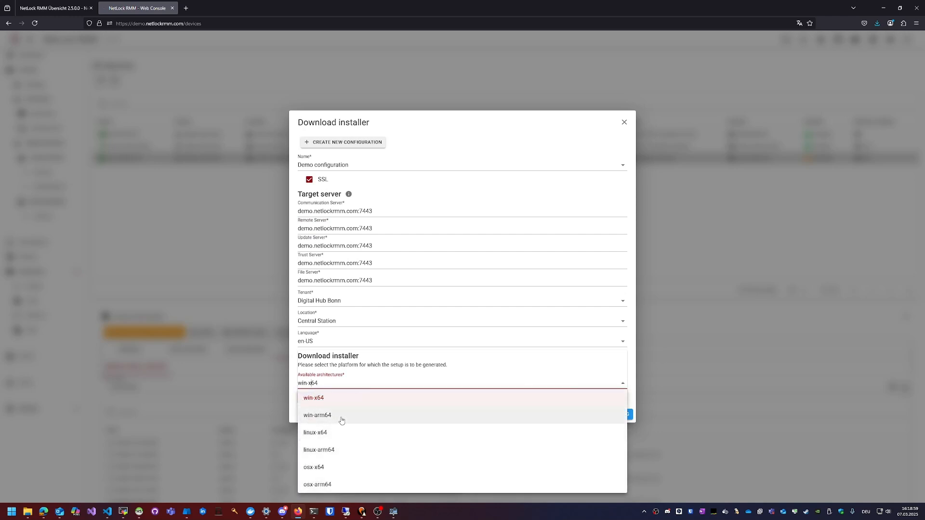
pyautogui.click(340, 385)
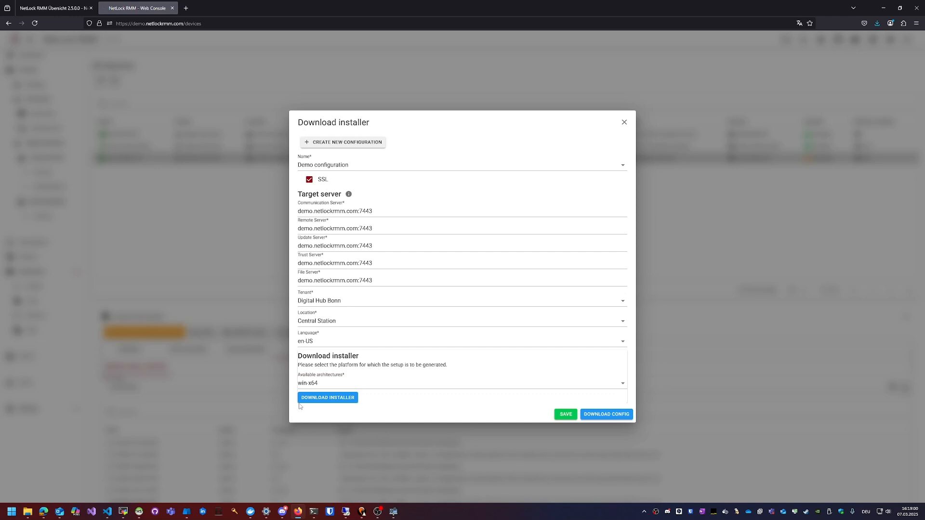
pyautogui.click(326, 398)
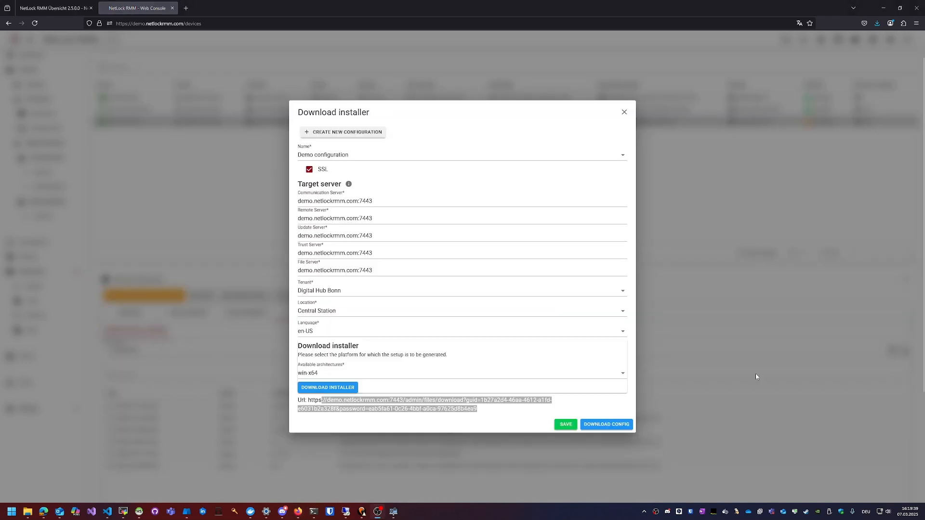
pyautogui.click(327, 407)
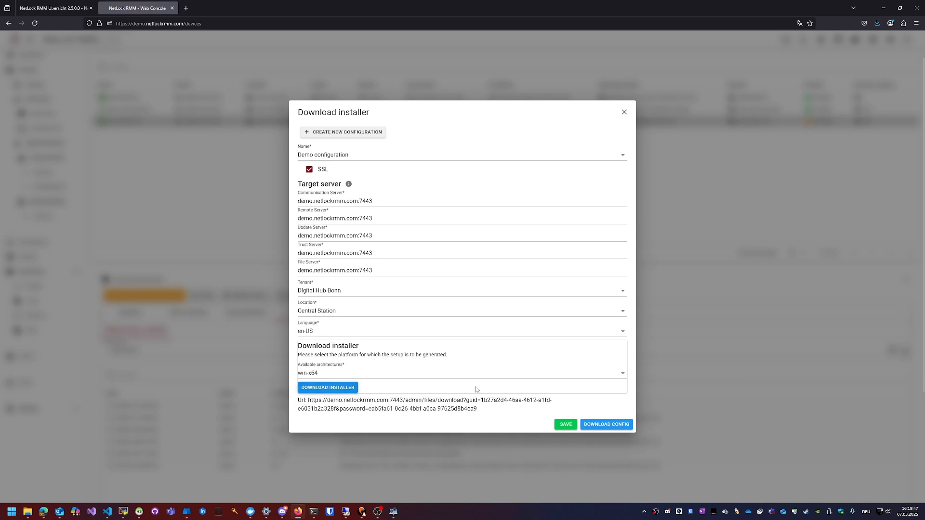
pyautogui.moveTo(308, 401); pyautogui.dragTo(477, 400)
pyautogui.click(478, 402)
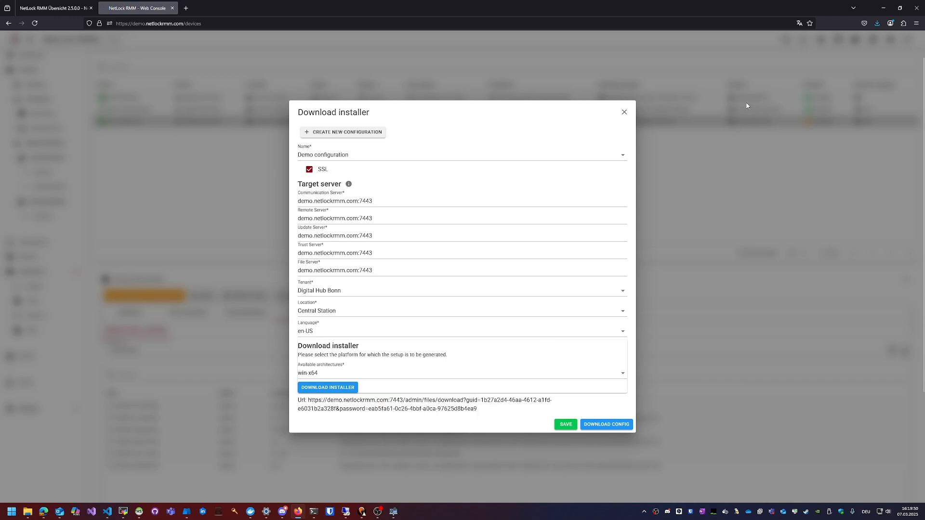
# Copy Demo configuration-win-x64.zip from the Downloads folder to the remote Windows machine's desktop and extract it there
pyautogui.click(876, 23)
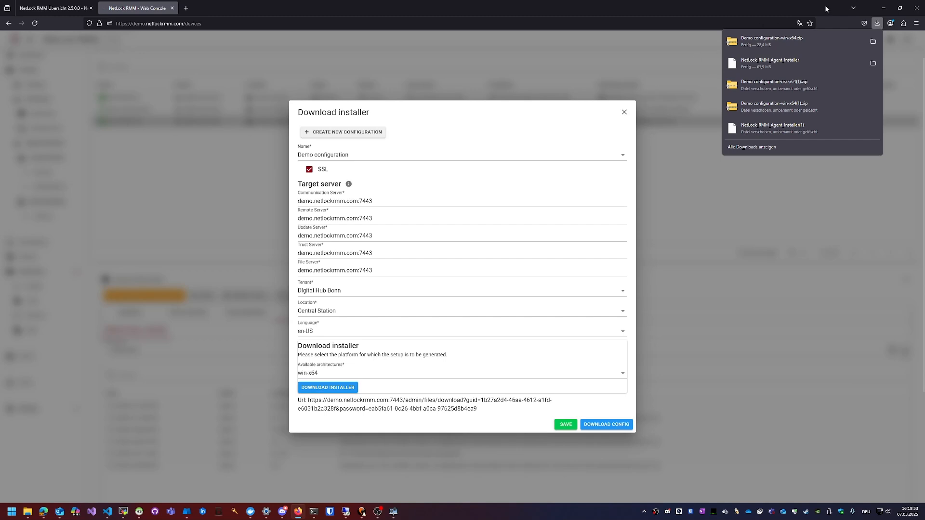
pyautogui.click(873, 43)
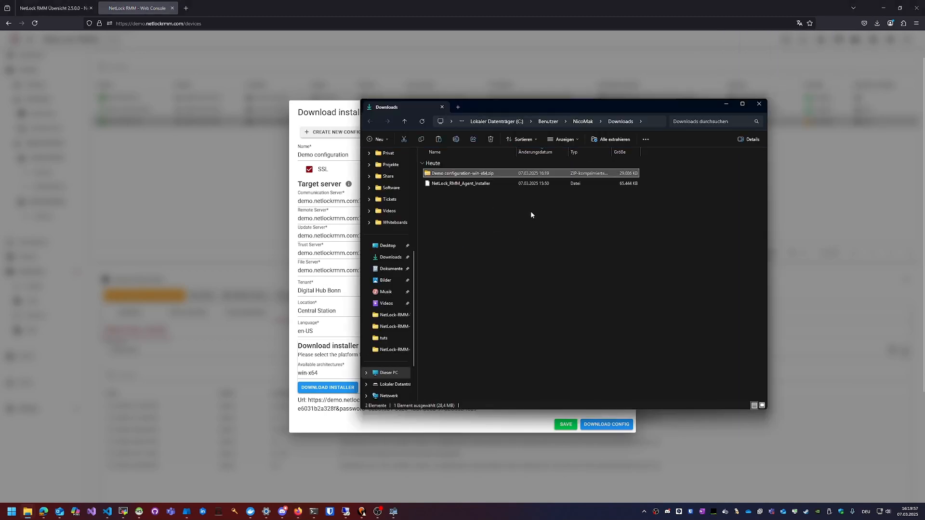
pyautogui.click(346, 512)
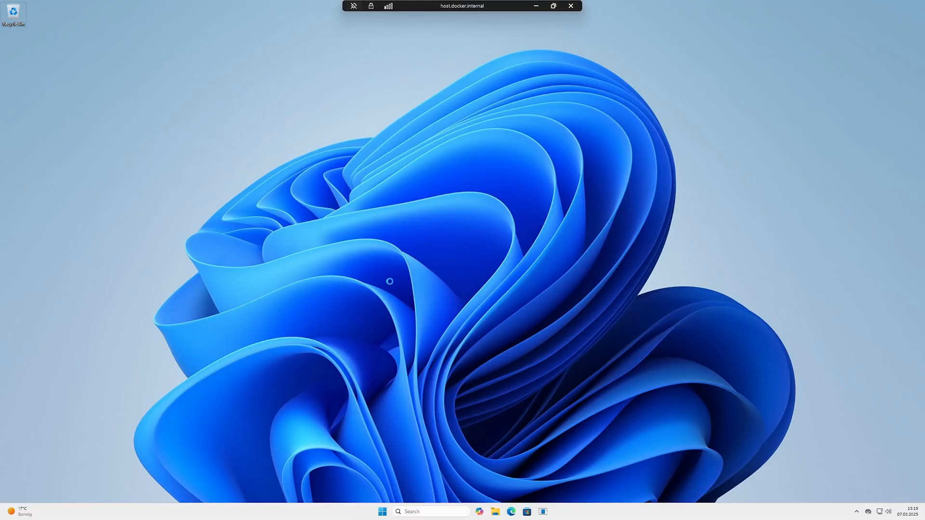
pyautogui.hotkey('ctrl', 'v')
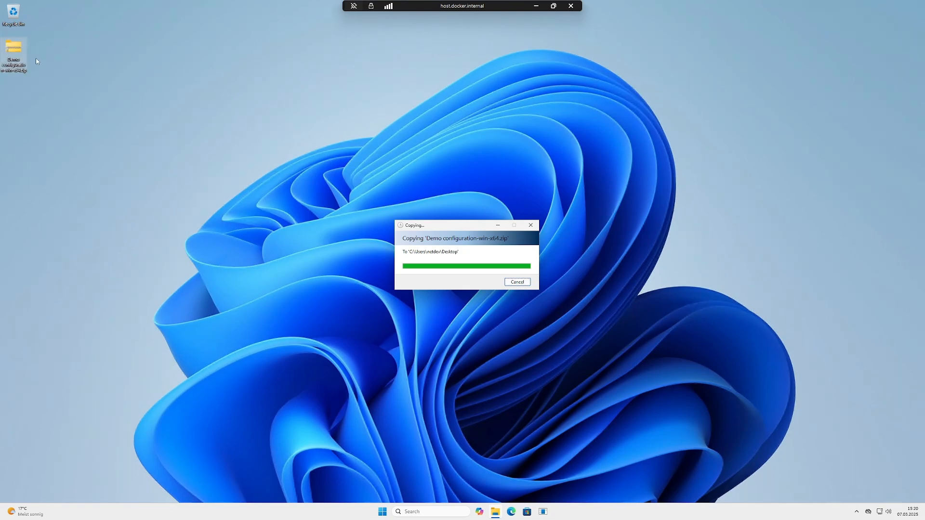
pyautogui.rightClick(15, 51)
pyautogui.click(38, 115)
pyautogui.press('Return')
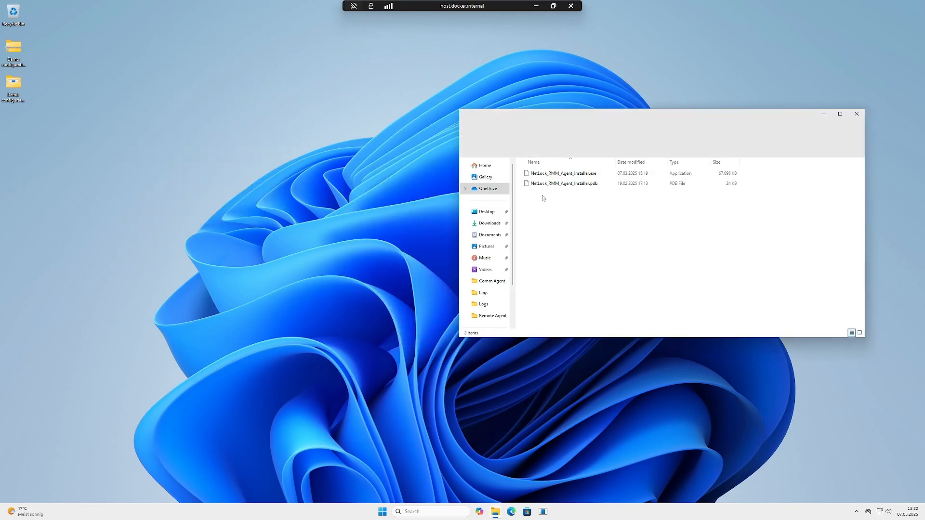
# Run NetLock_RMM_Agent_Installer.exe from the extracted folder as administrator
pyautogui.click(569, 174)
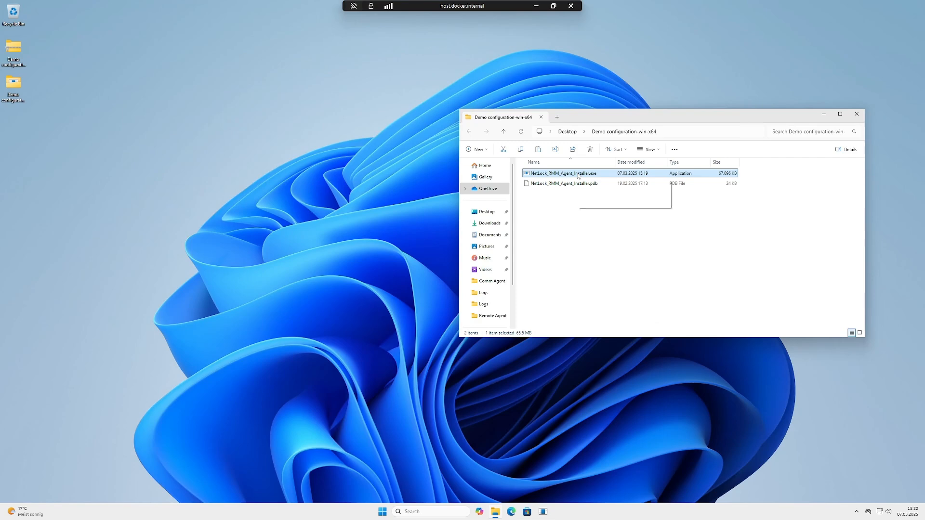
pyautogui.click(565, 185)
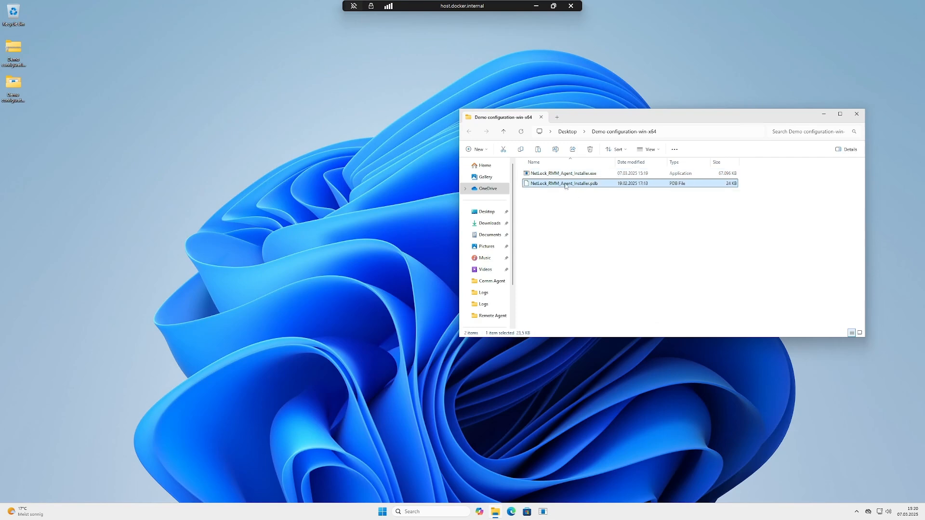
pyautogui.click(549, 174)
pyautogui.rightClick(529, 174)
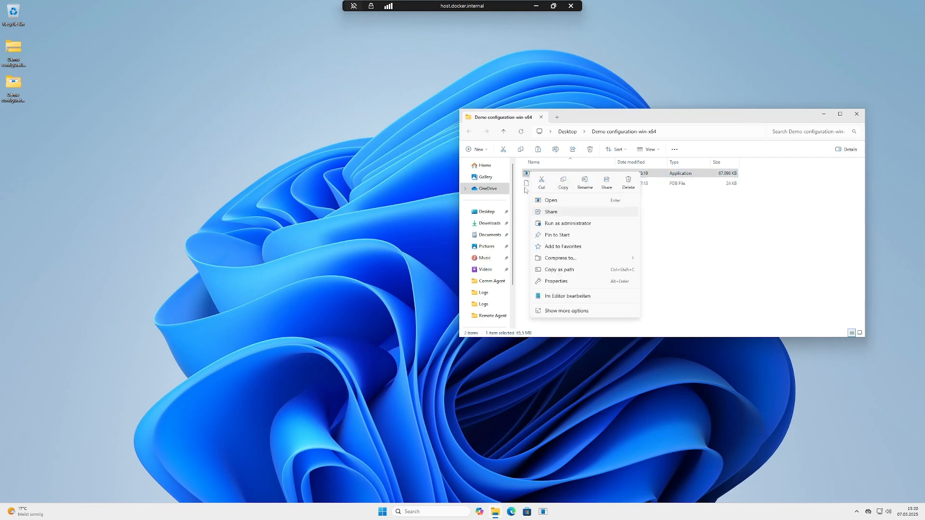
pyautogui.click(546, 224)
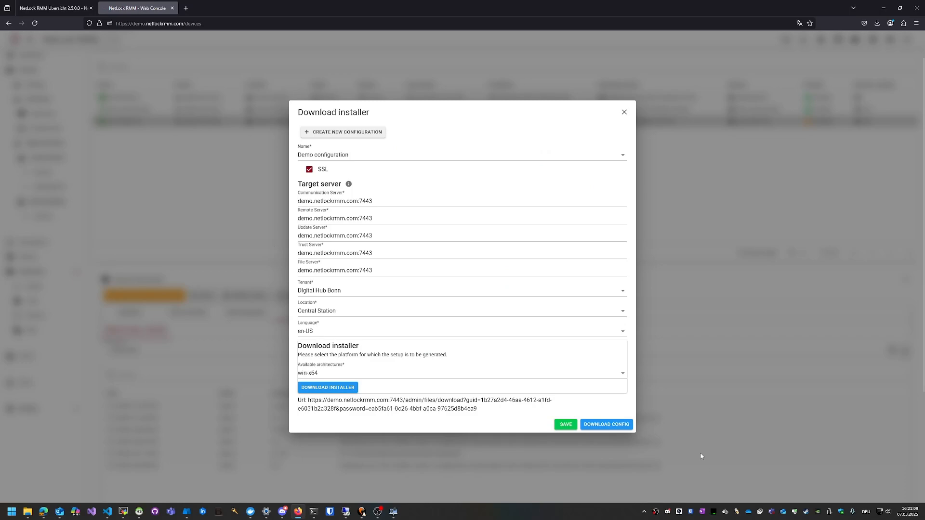
# Return to the NetLock RMM web console, refresh the unauthorized devices and authorize the Windows 11 device
pyautogui.click(704, 242)
pyautogui.click(44, 129)
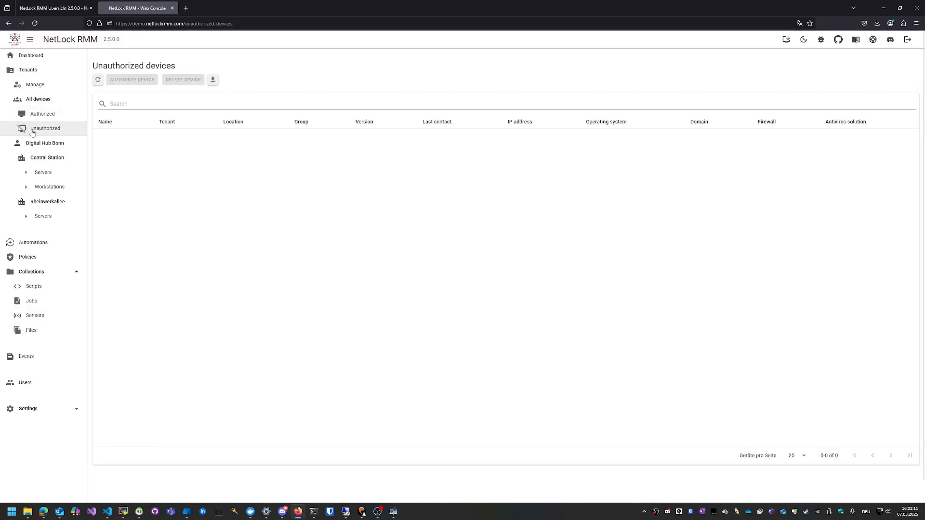
pyautogui.click(97, 81)
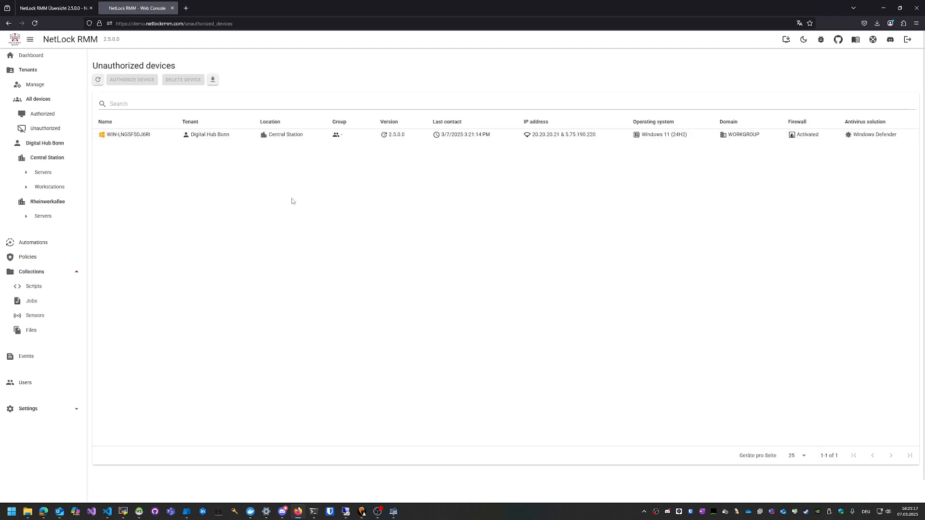
pyautogui.click(123, 137)
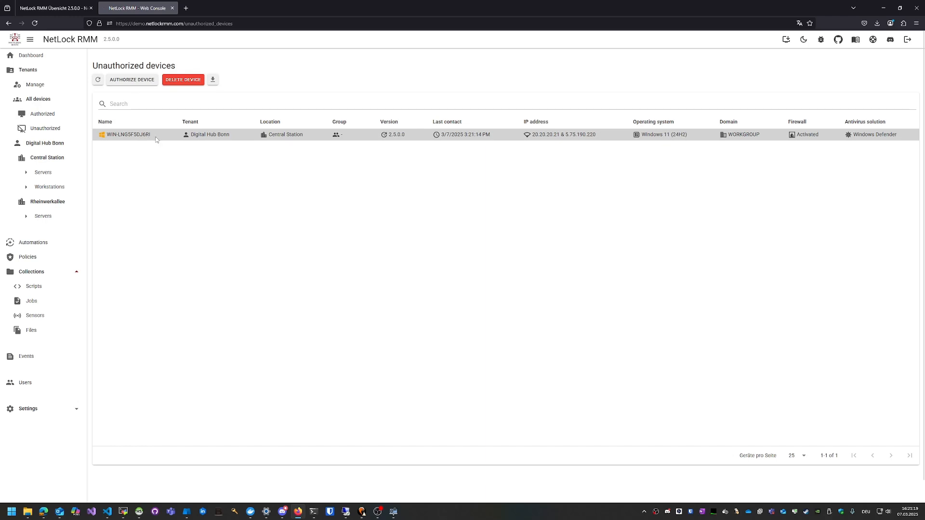
pyautogui.click(129, 80)
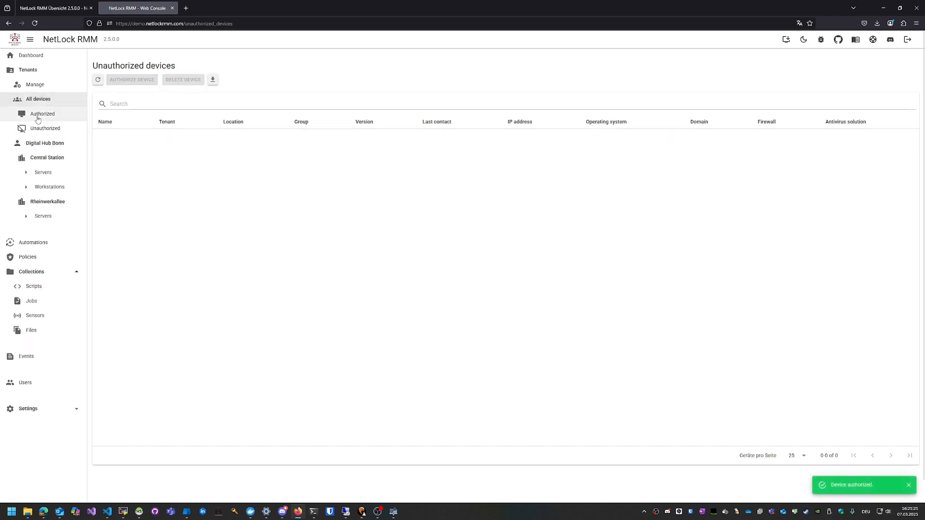
# Review the device information of the newly added Windows 11 machine among the authorized devices
pyautogui.click(42, 113)
pyautogui.click(163, 171)
pyautogui.scroll(-3, 314, 278)
pyautogui.scroll(3, 251, 268)
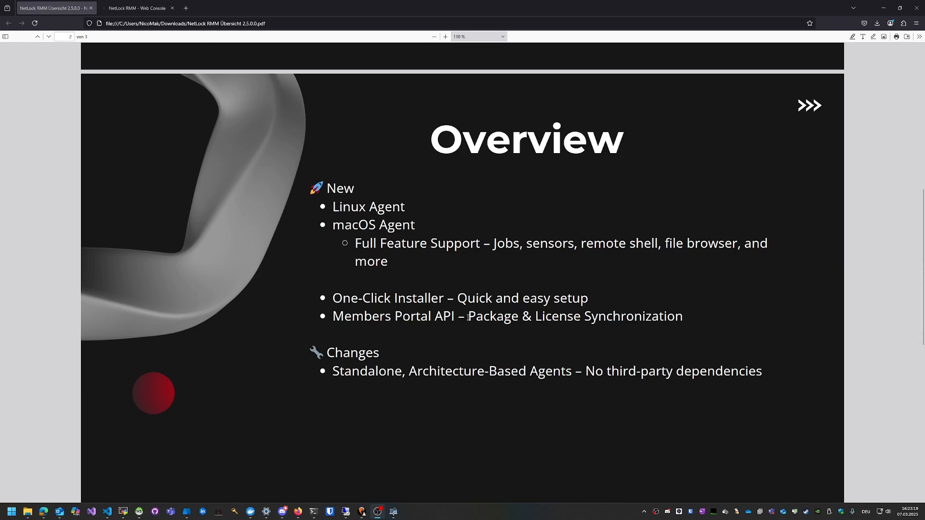
# Examine the Members Portal API and license status in the console's system settings, and return to the overview PDF
pyautogui.click(131, 9)
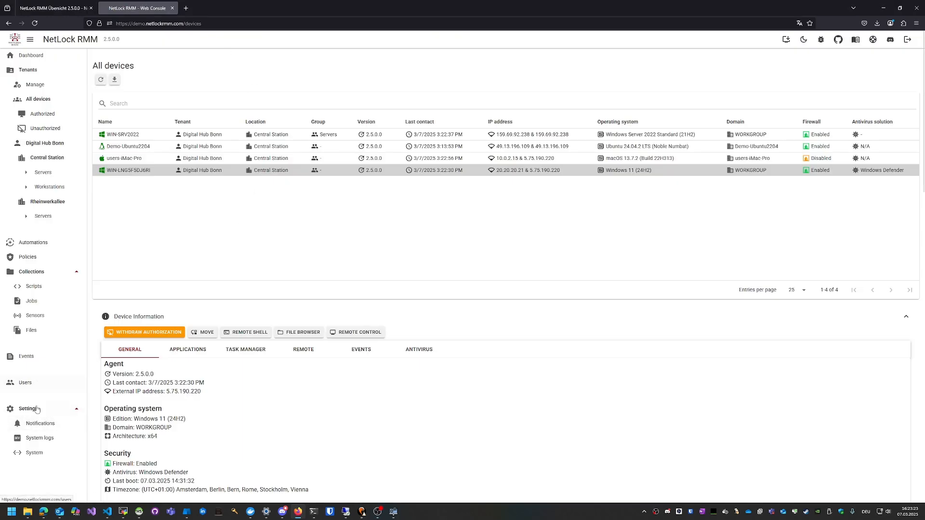
pyautogui.click(48, 459)
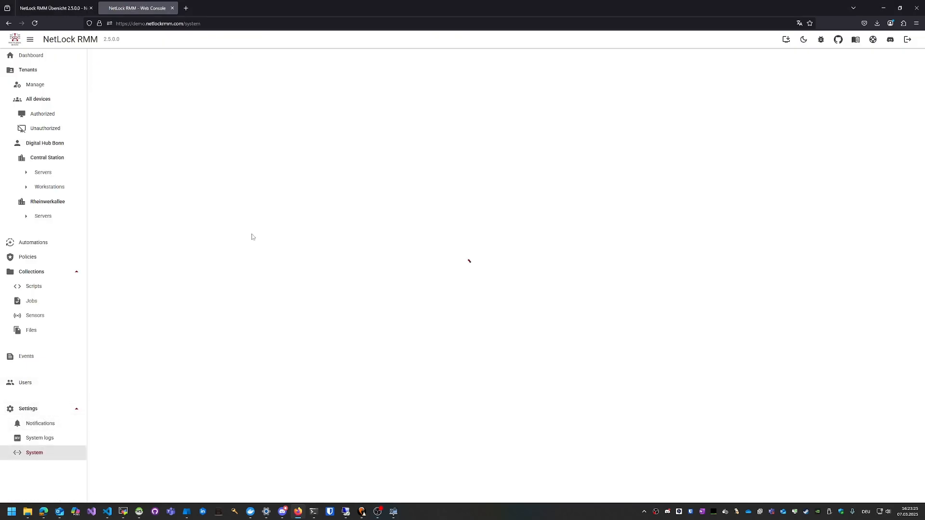
pyautogui.scroll(-5, 201, 288)
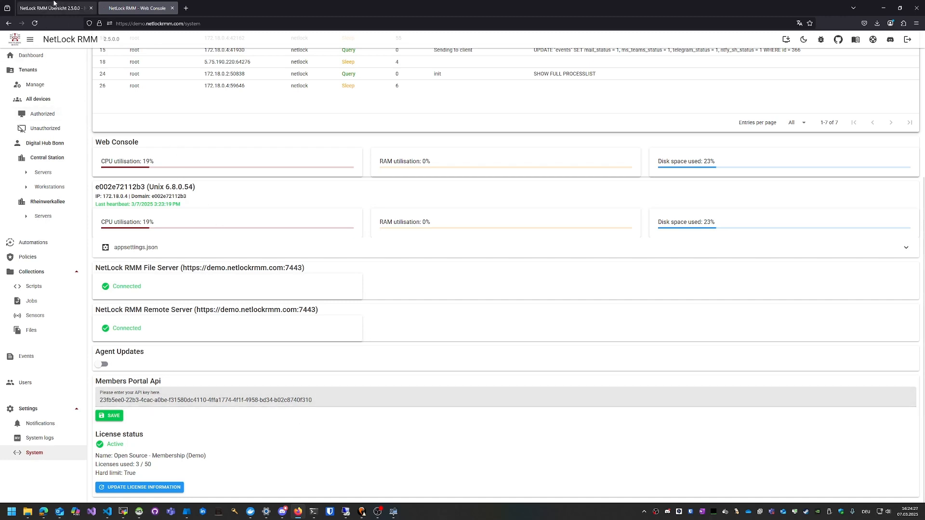
pyautogui.click(54, 7)
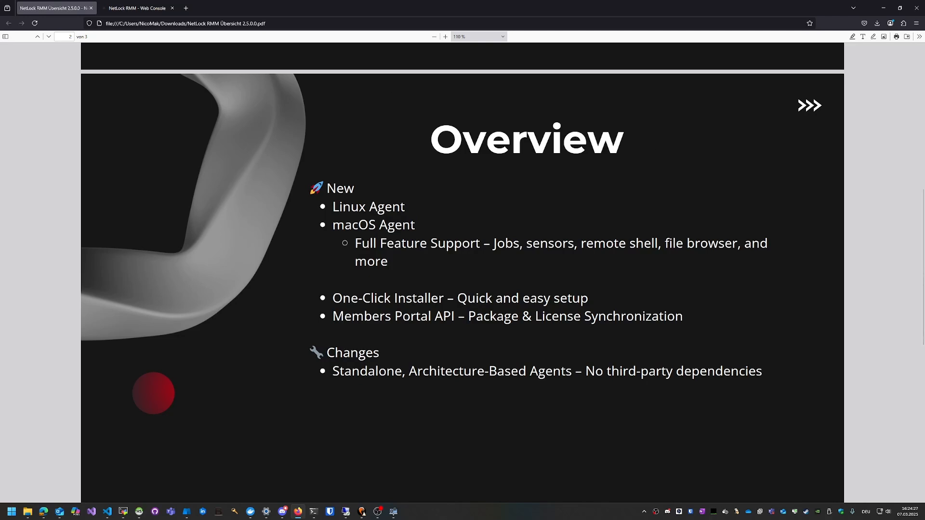
pyautogui.scroll(-1, 462, 272)
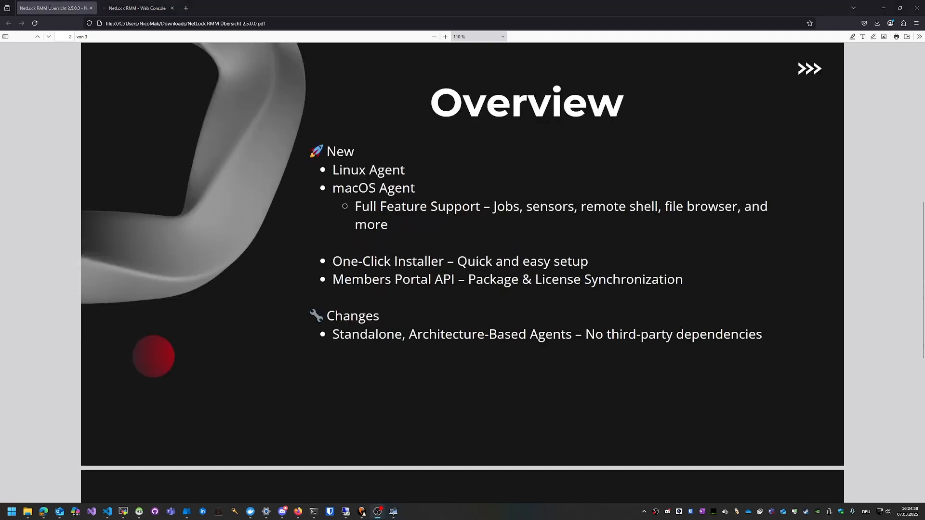